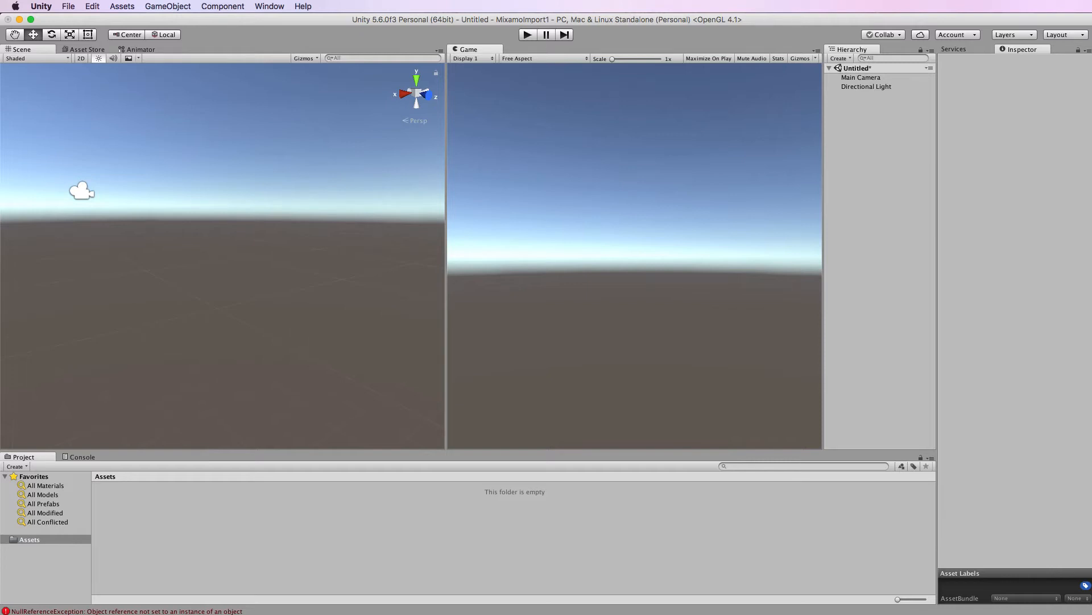
Step: Import the JT character folder into the project's Assets and fix the normal map settings of its textures
{"action": "left_click_drag", "start_coordinate": [1091, 353], "coordinate": [140, 519]}
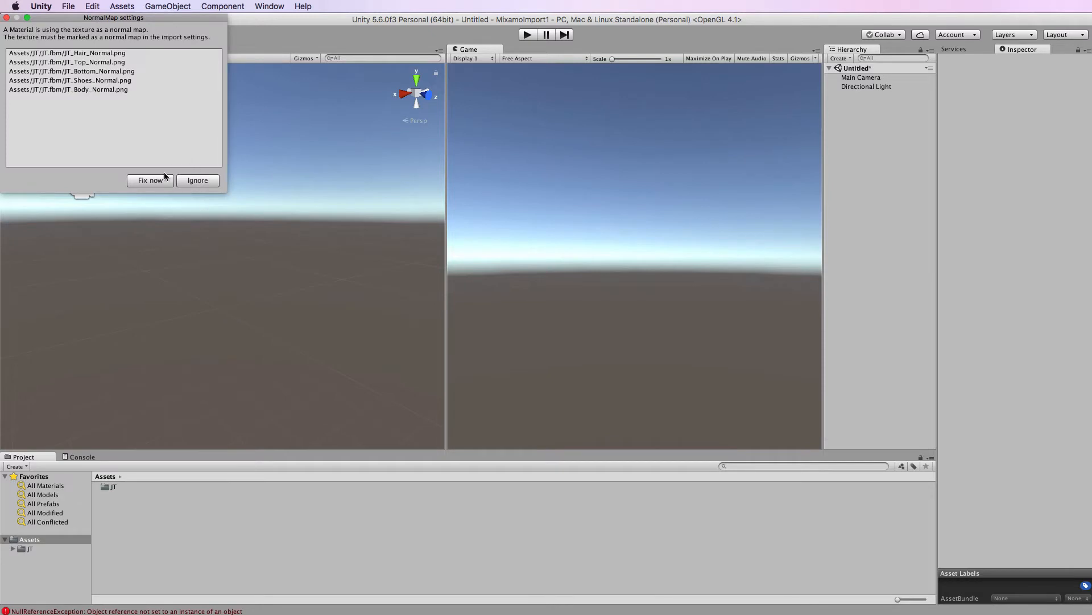
{"action": "left_click", "coordinate": [150, 180]}
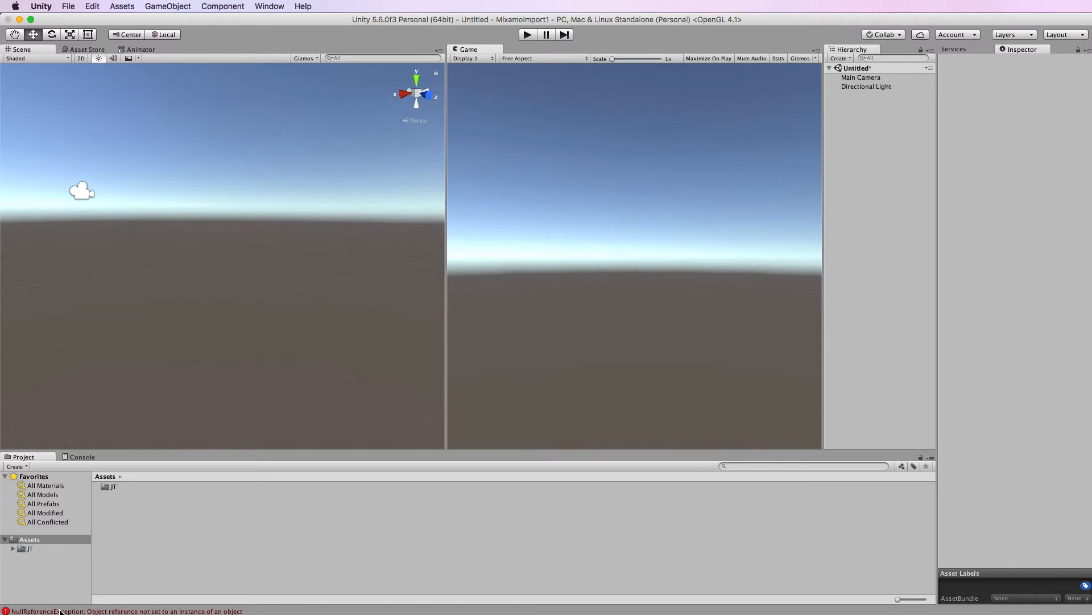
Step: Clear the error messages from the console and return to the project assets
{"action": "left_click", "coordinate": [82, 456]}
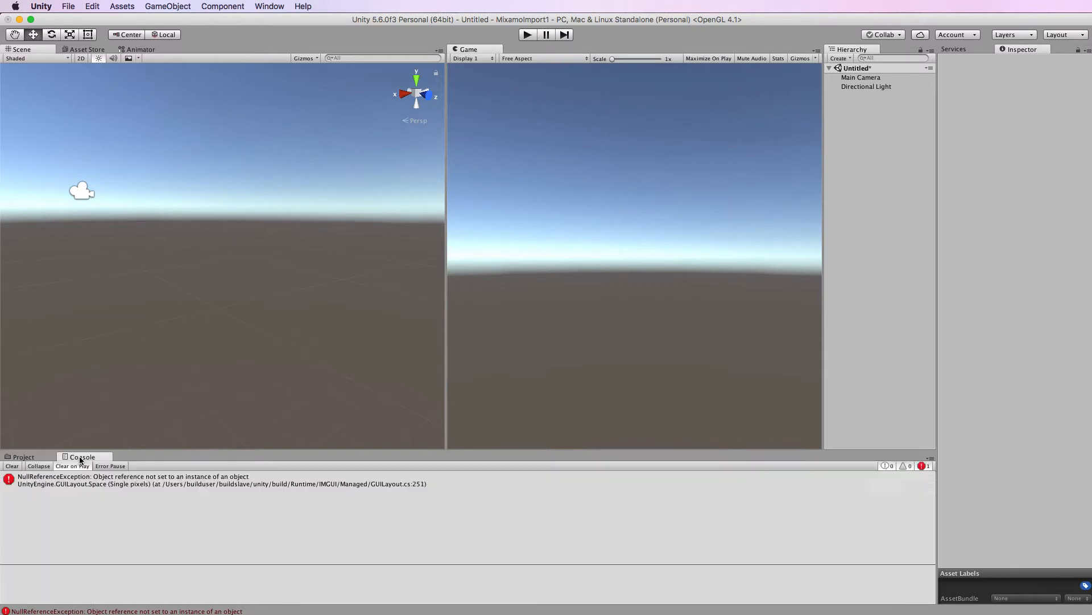
{"action": "left_click", "coordinate": [12, 466]}
{"action": "left_click", "coordinate": [31, 457]}
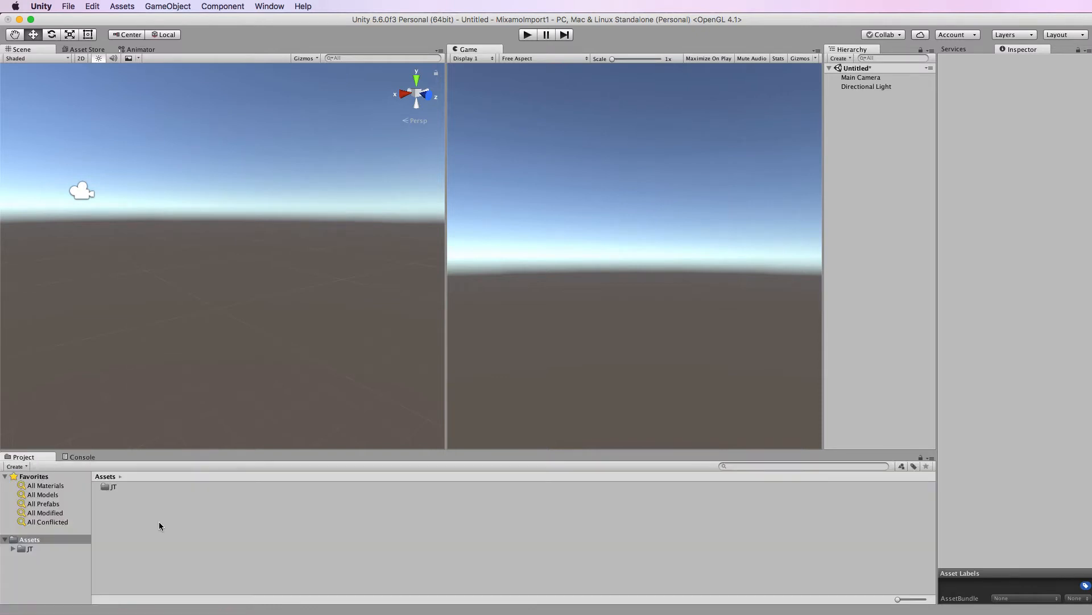
Step: Look through the model and animation files in the JT folder and open its Materials subfolder
{"action": "double_click", "coordinate": [108, 488]}
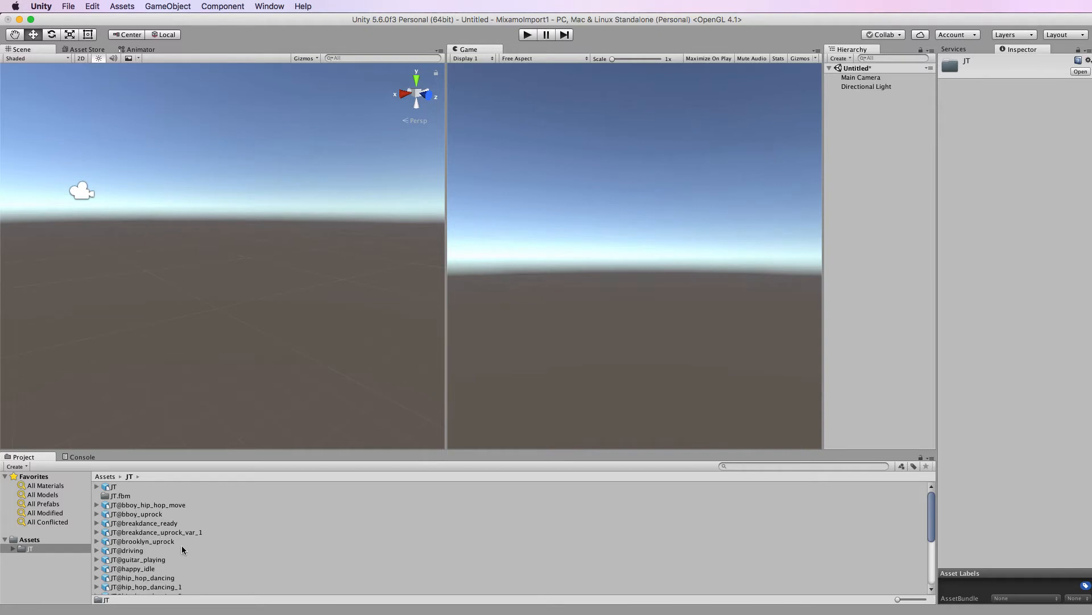
{"action": "scroll", "coordinate": [183, 553], "scroll_direction": "down", "scroll_amount": 6}
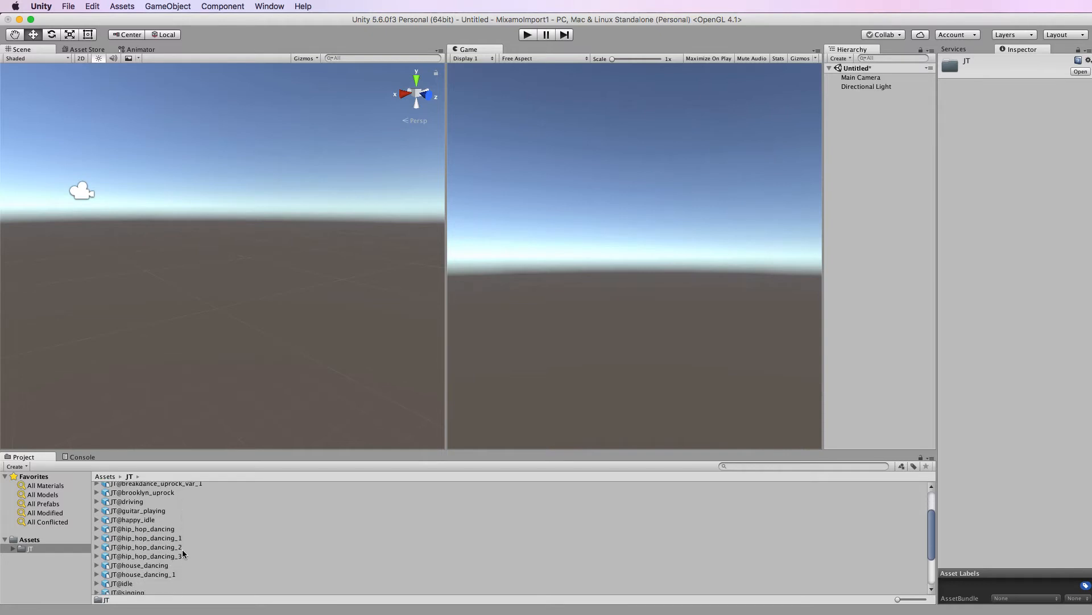
{"action": "scroll", "coordinate": [183, 553], "scroll_direction": "down", "scroll_amount": 2}
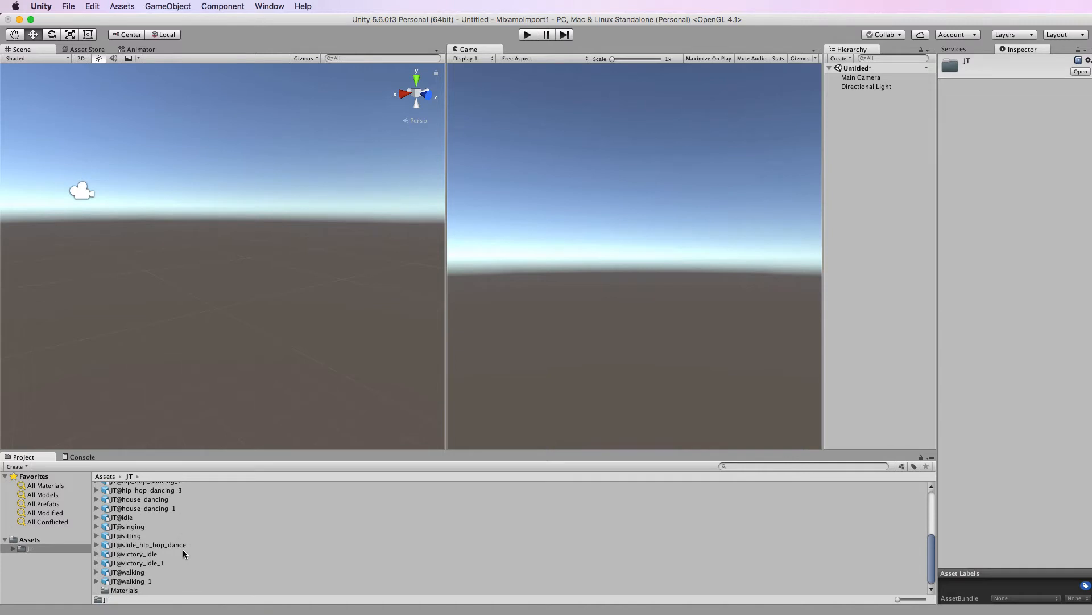
{"action": "scroll", "coordinate": [182, 553], "scroll_direction": "up", "scroll_amount": 1}
{"action": "scroll", "coordinate": [183, 553], "scroll_direction": "down", "scroll_amount": 1}
{"action": "double_click", "coordinate": [105, 592]}
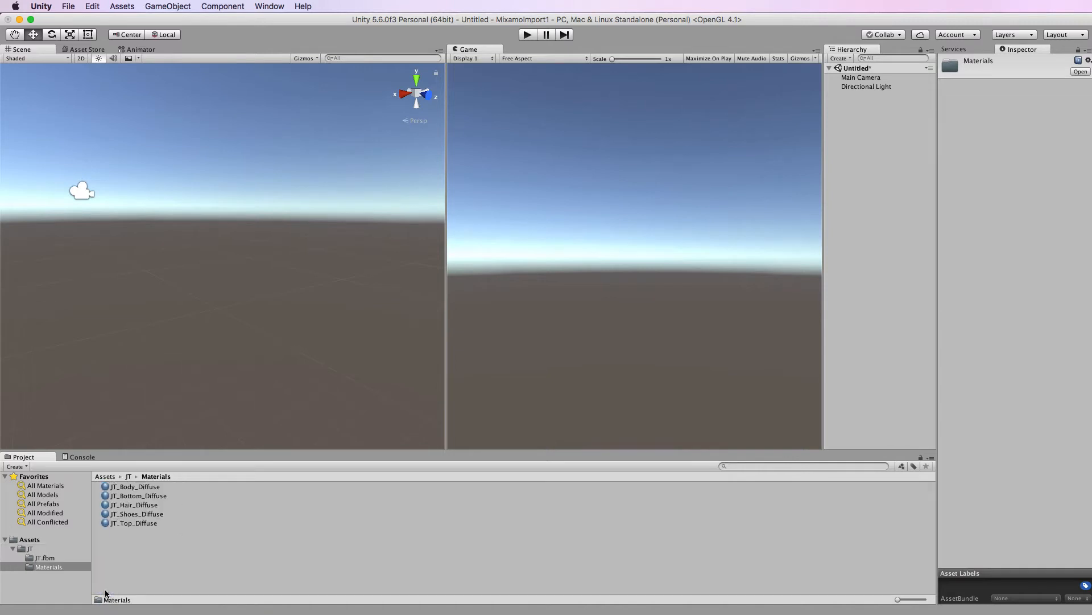
Step: Examine the JT body, bottom, hair and shoes materials, viewing the shoes material in an enlarged preview
{"action": "left_click", "coordinate": [128, 489]}
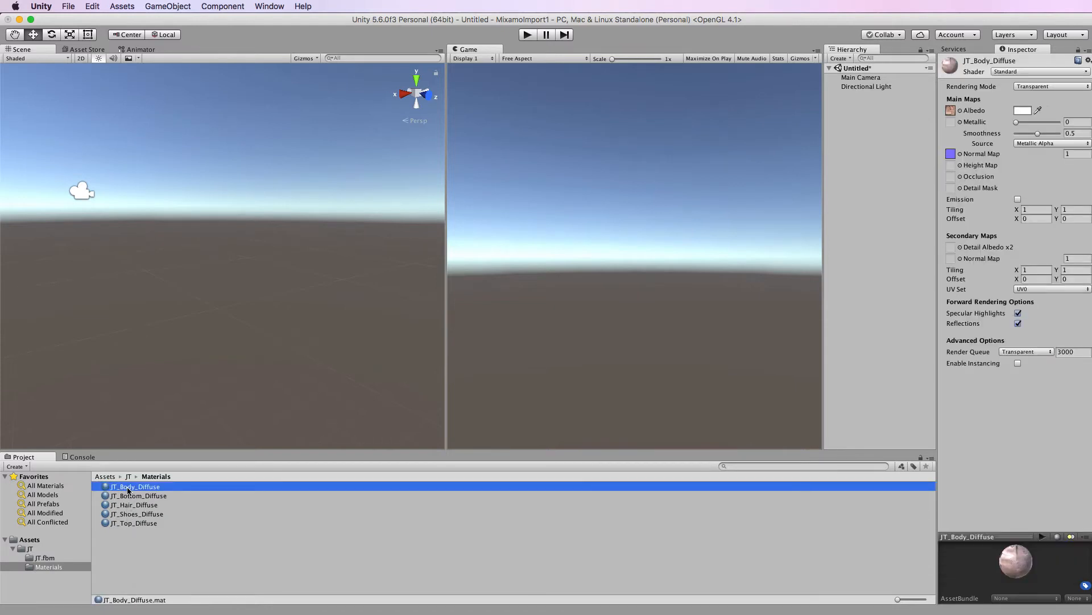
{"action": "left_click", "coordinate": [130, 499]}
{"action": "left_click", "coordinate": [130, 506]}
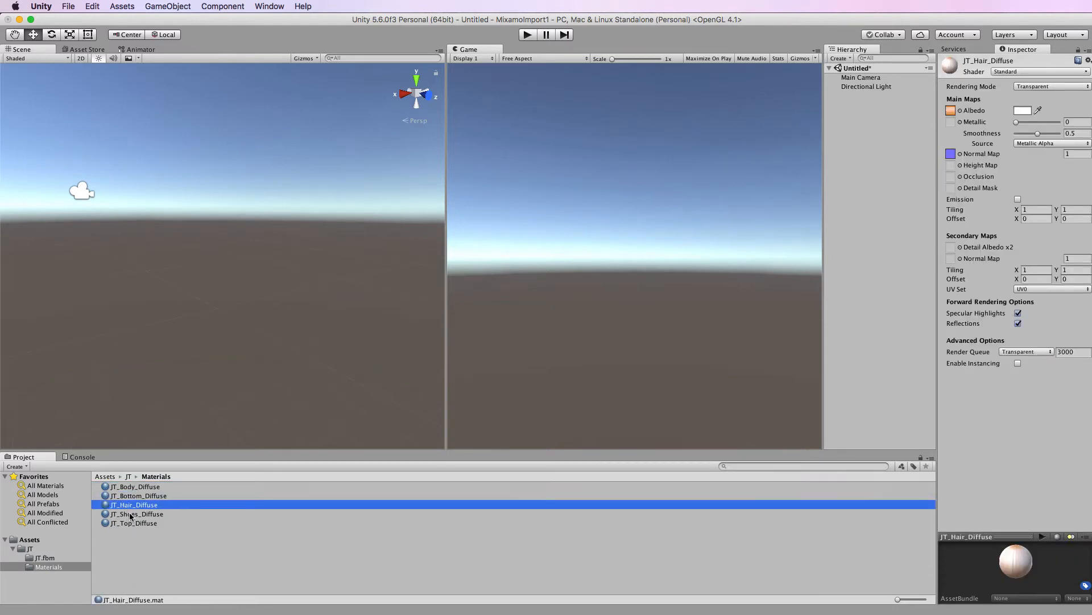
{"action": "left_click", "coordinate": [130, 515]}
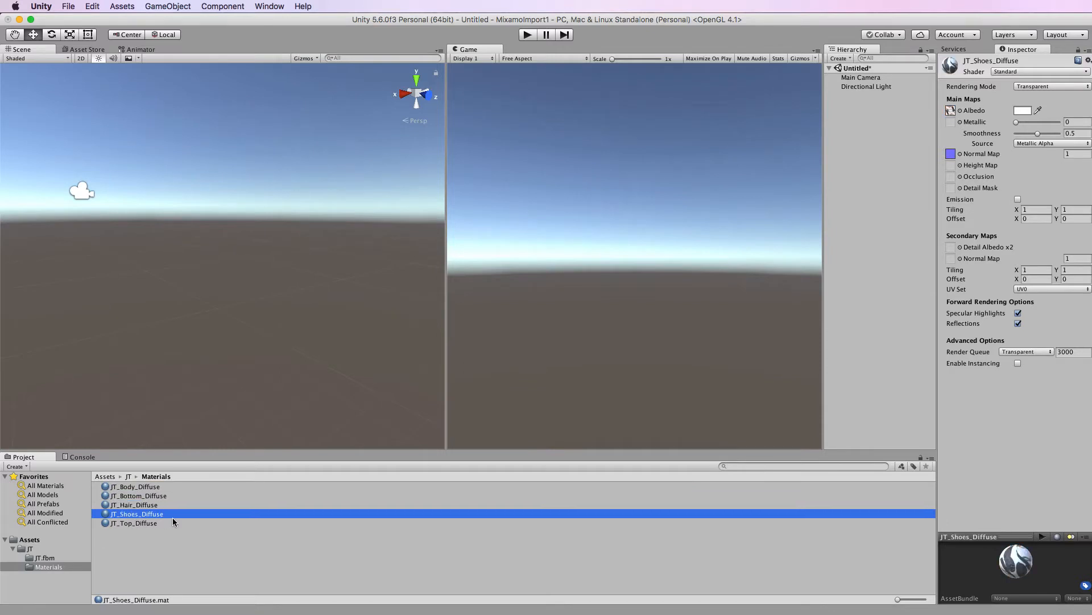
{"action": "left_click_drag", "start_coordinate": [937, 374], "coordinate": [708, 378]}
{"action": "left_click", "coordinate": [846, 530]}
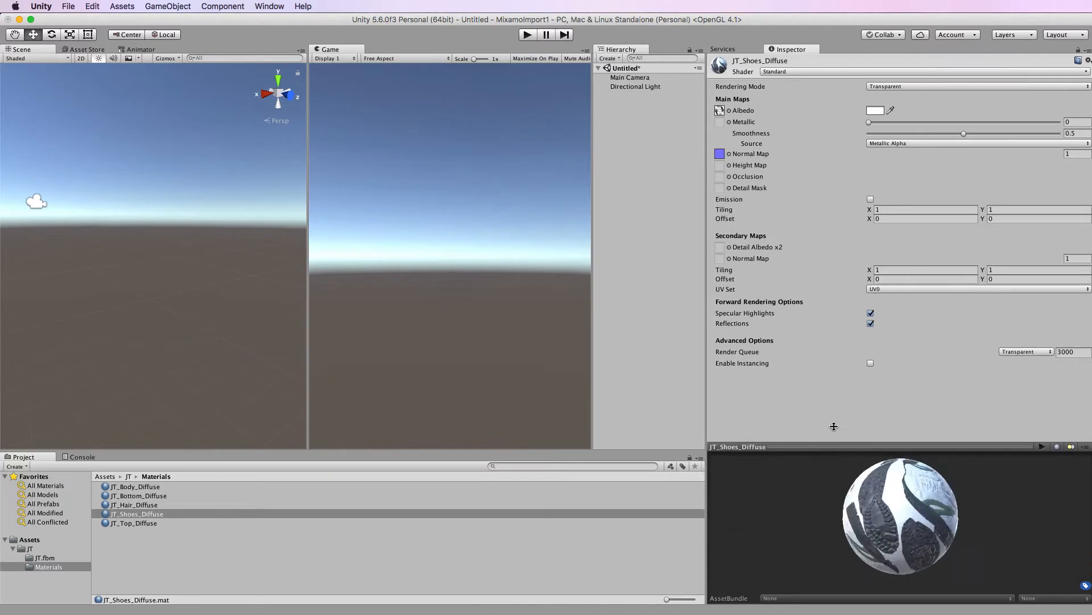
{"action": "mouse_move", "coordinate": [883, 461]}
{"action": "left_mouse_down"}
{"action": "mouse_move", "coordinate": [990, 481]}
{"action": "mouse_move", "coordinate": [807, 521]}
{"action": "mouse_move", "coordinate": [780, 456]}
{"action": "mouse_move", "coordinate": [727, 459]}
{"action": "mouse_move", "coordinate": [694, 485]}
{"action": "mouse_move", "coordinate": [842, 483]}
{"action": "mouse_move", "coordinate": [890, 463]}
{"action": "left_mouse_up"}
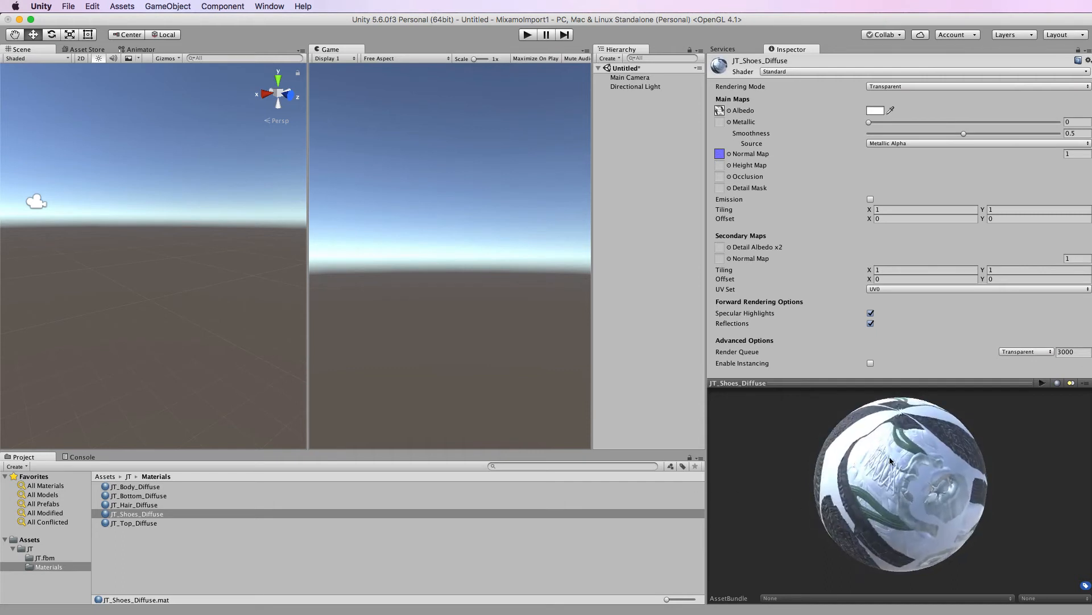
{"action": "left_click_drag", "start_coordinate": [708, 396], "coordinate": [914, 397]}
{"action": "left_click_drag", "start_coordinate": [990, 382], "coordinate": [990, 464]}
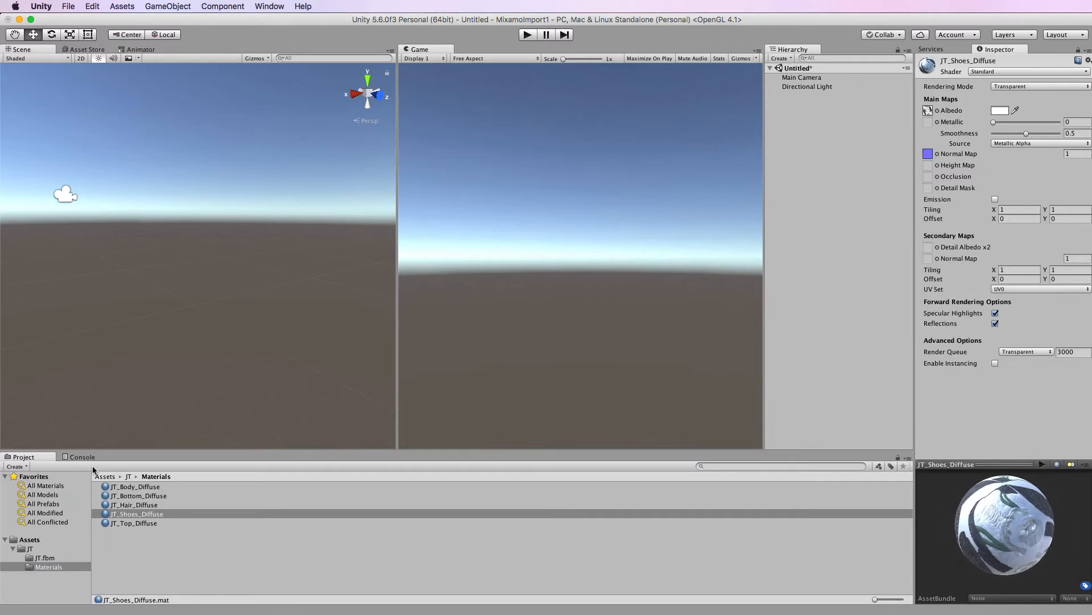
Step: Place the JT model from the JT folder into the scene and frame it in the Scene view
{"action": "left_click", "coordinate": [129, 476]}
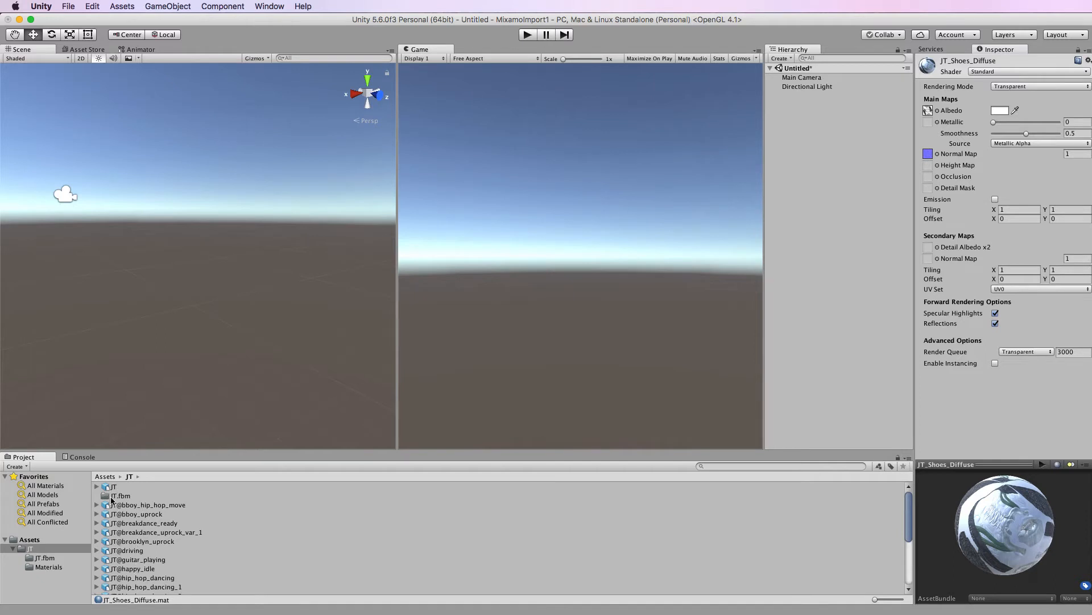
{"action": "left_click_drag", "start_coordinate": [107, 488], "coordinate": [190, 317]}
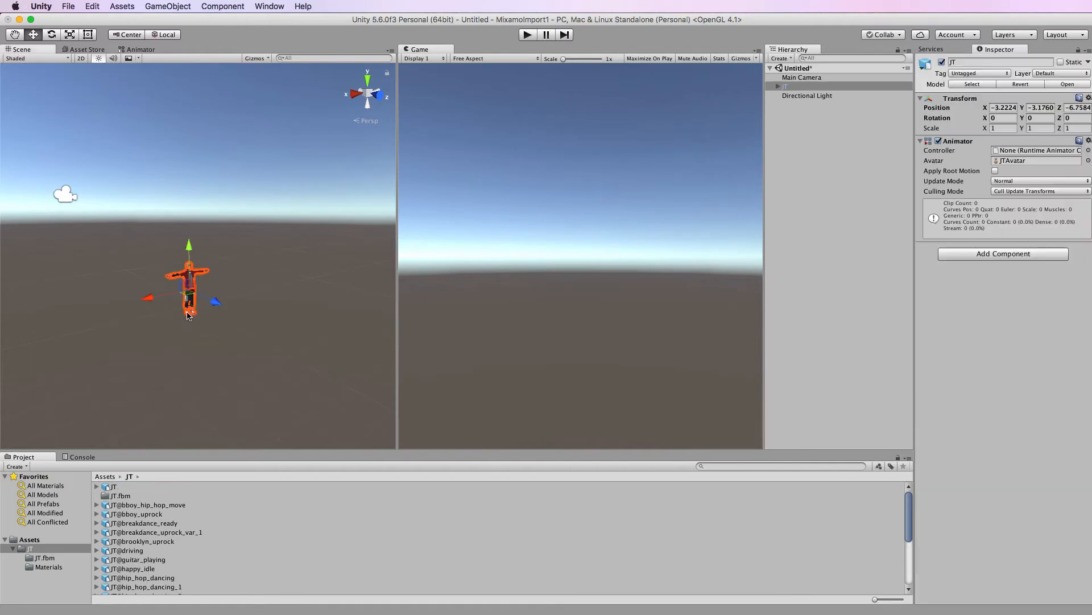
{"action": "scroll", "coordinate": [188, 316], "scroll_direction": "up", "scroll_amount": 5}
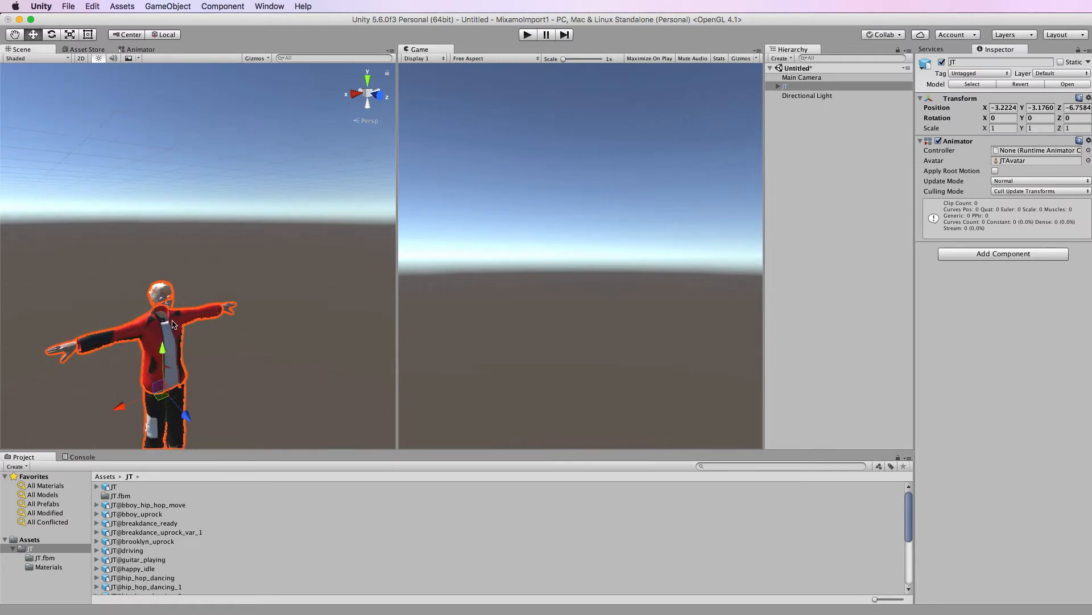
{"action": "key", "text": "f"}
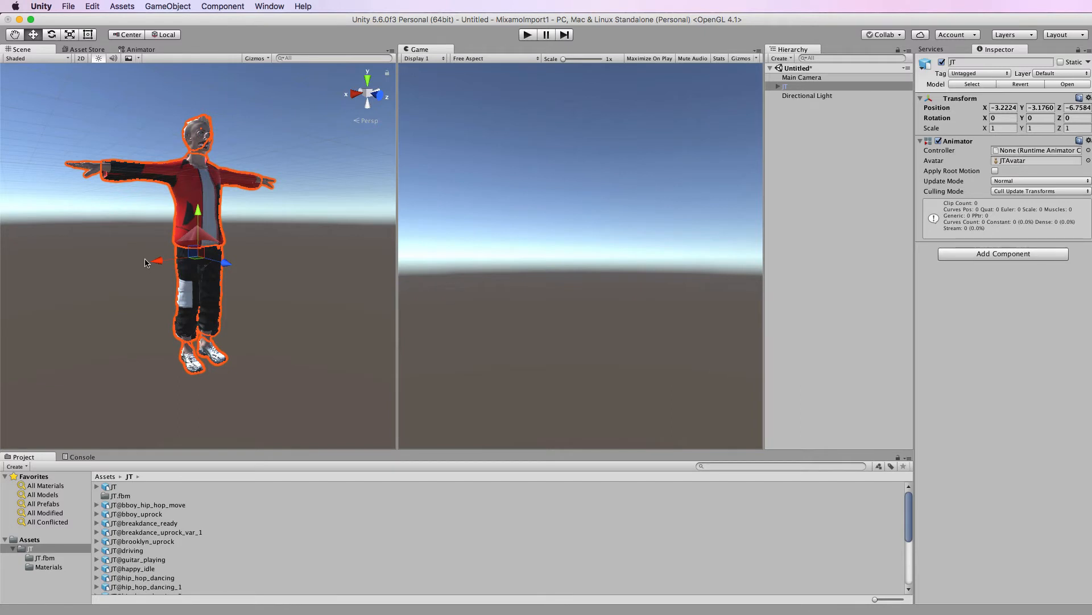
Step: Inspect the JT character's face, hair and clothing in the scene from several angles and distances for rendering problems
{"action": "scroll", "coordinate": [248, 235], "scroll_direction": "up", "scroll_amount": 2}
{"action": "scroll", "coordinate": [248, 235], "scroll_direction": "down", "scroll_amount": 2}
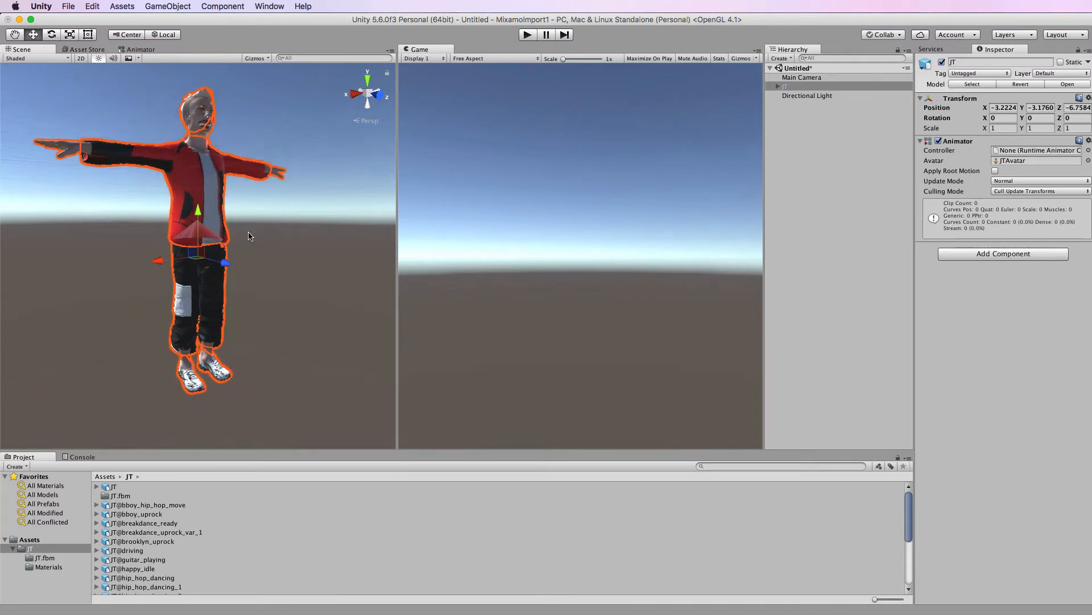
{"action": "left_click_drag", "start_coordinate": [249, 235], "coordinate": [220, 286], "text": "alt"}
{"action": "scroll", "coordinate": [221, 279], "scroll_direction": "up", "scroll_amount": 2}
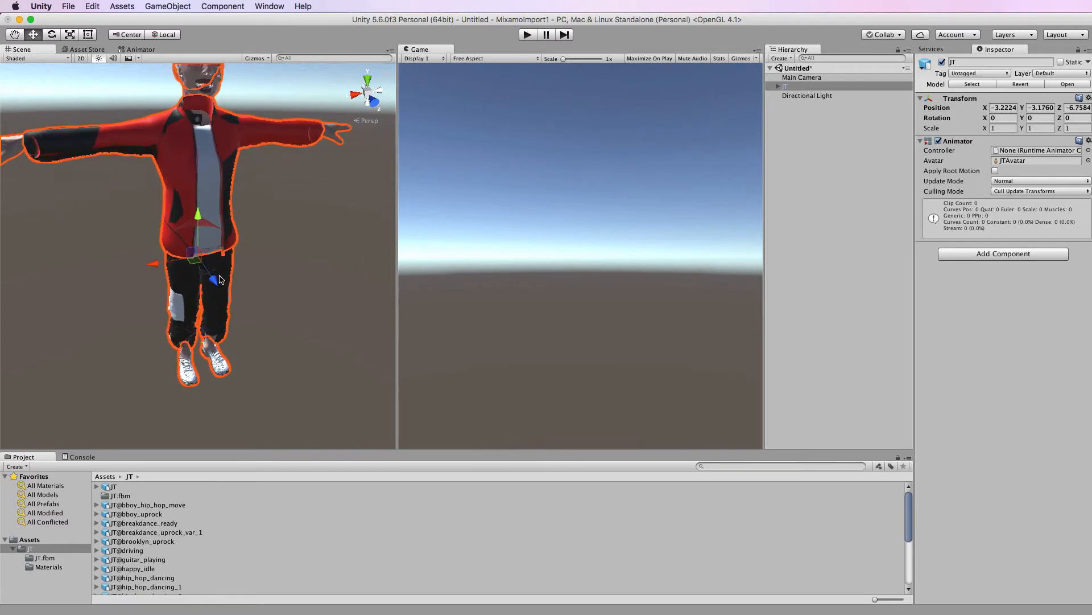
{"action": "middle_click_drag", "start_coordinate": [253, 202], "coordinate": [257, 323]}
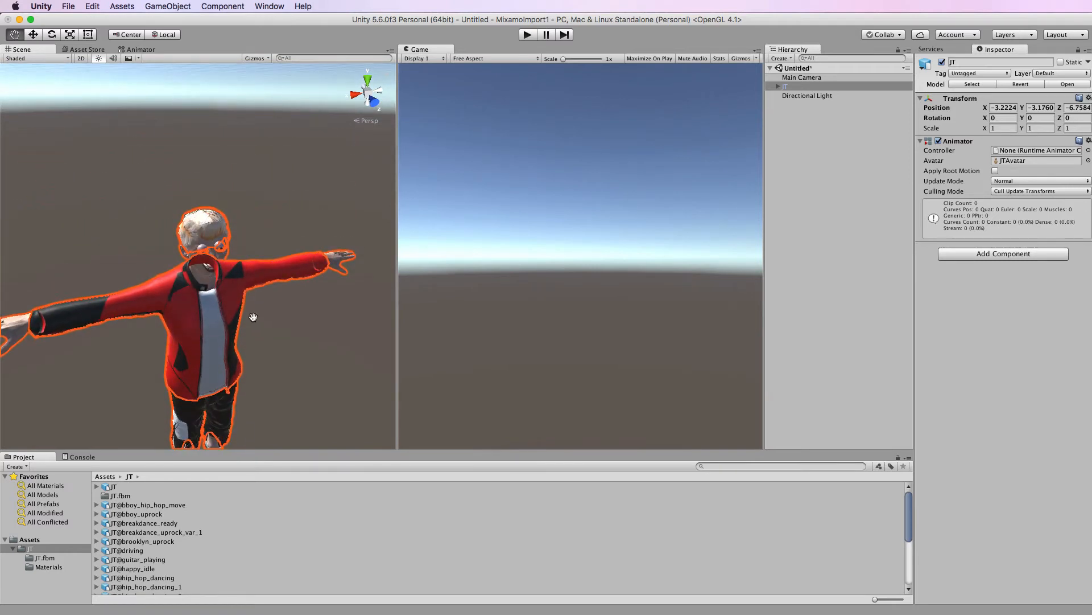
{"action": "scroll", "coordinate": [253, 317], "scroll_direction": "up", "scroll_amount": 3}
{"action": "left_click_drag", "start_coordinate": [253, 317], "coordinate": [302, 289], "text": "alt"}
{"action": "scroll", "coordinate": [301, 289], "scroll_direction": "down", "scroll_amount": 5}
{"action": "left_click_drag", "start_coordinate": [161, 303], "coordinate": [128, 348], "text": "alt"}
{"action": "scroll", "coordinate": [331, 253], "scroll_direction": "up", "scroll_amount": 5}
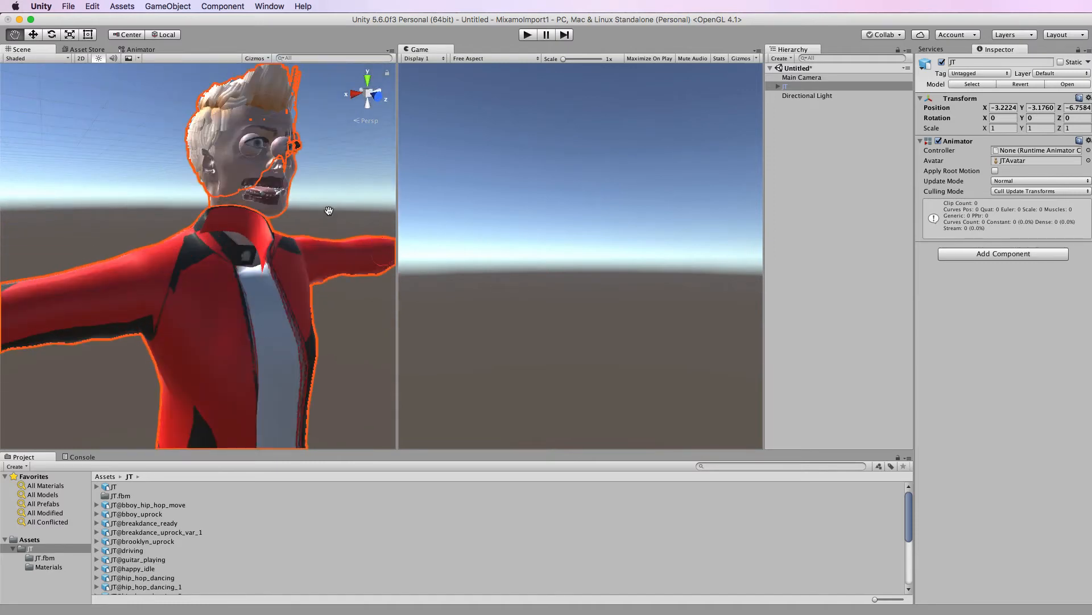
{"action": "left_click_drag", "start_coordinate": [330, 209], "coordinate": [276, 213], "text": "alt"}
{"action": "scroll", "coordinate": [276, 213], "scroll_direction": "down", "scroll_amount": 5}
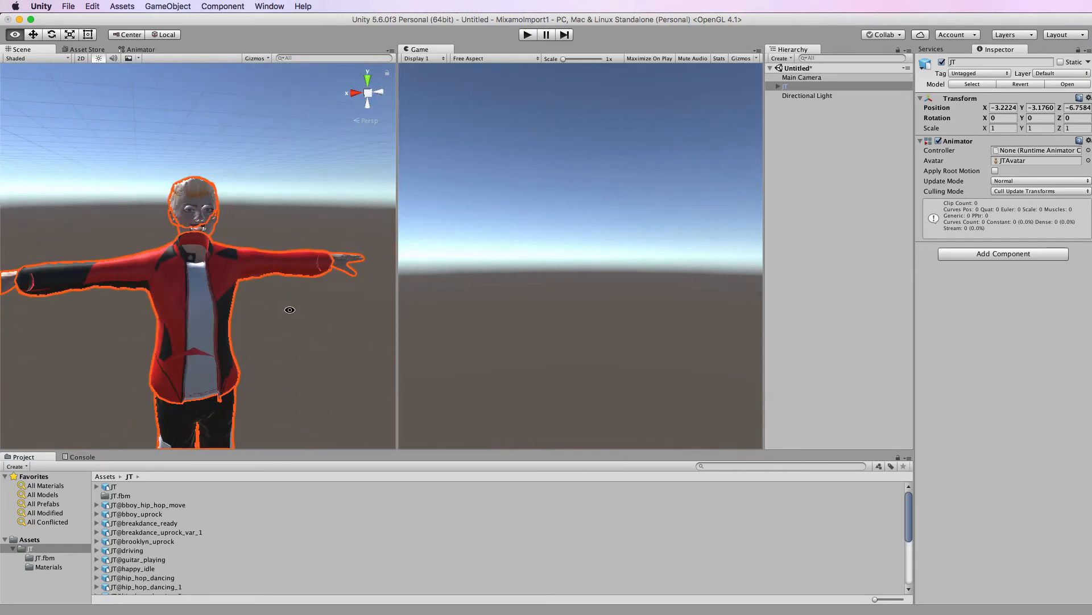
{"action": "left_click_drag", "start_coordinate": [288, 307], "coordinate": [333, 348], "text": "alt"}
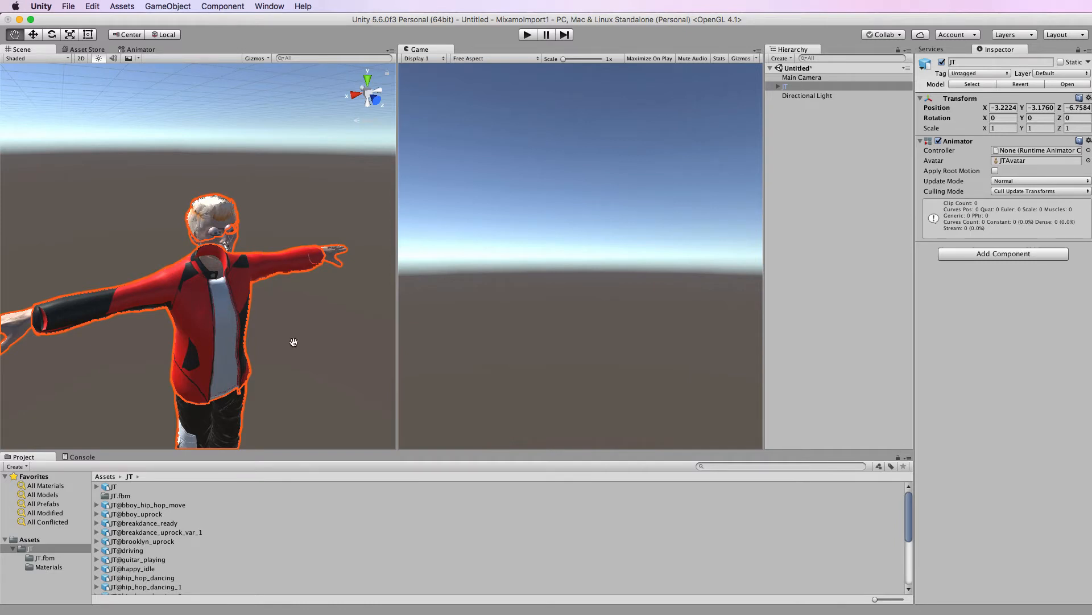
{"action": "left_click_drag", "start_coordinate": [292, 341], "coordinate": [296, 266]}
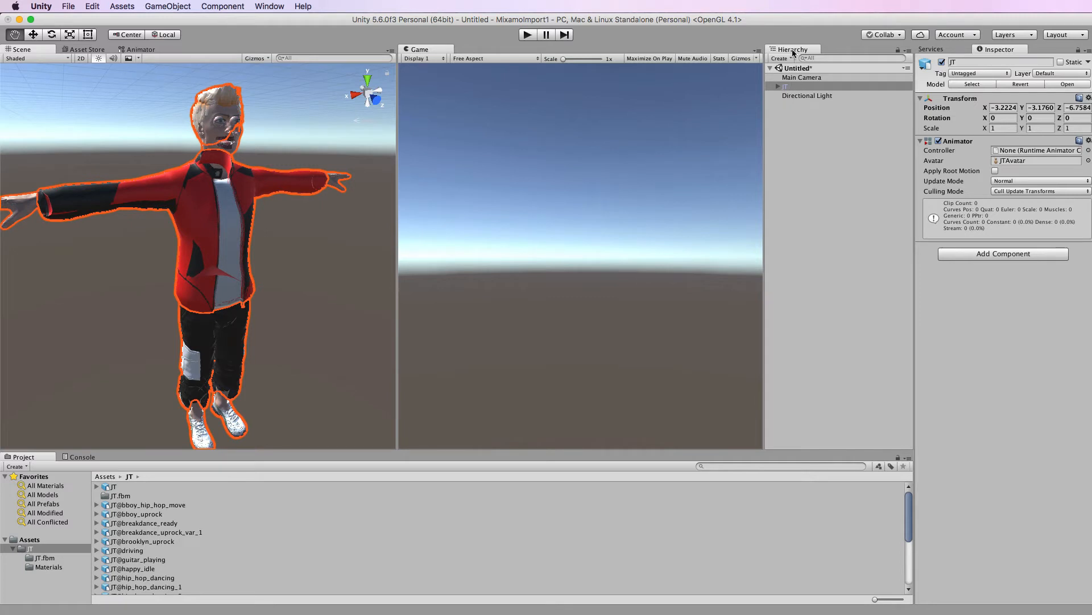
Step: Expand JT in the hierarchy and examine the material assigned to each body part and the mixamorig:Hips skeleton, ending on Body
{"action": "left_click", "coordinate": [780, 89]}
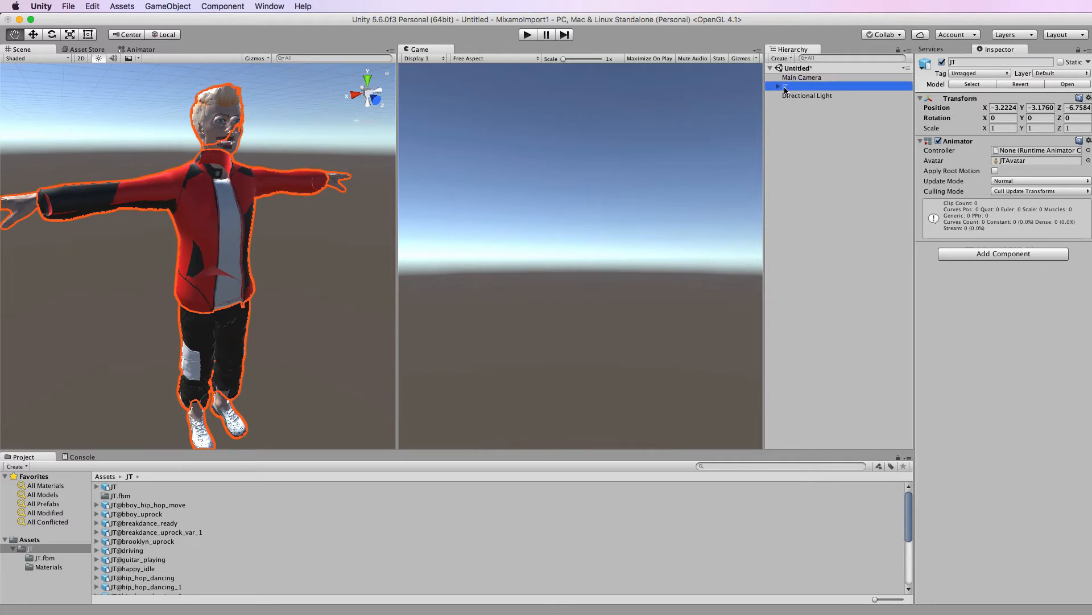
{"action": "left_click", "coordinate": [778, 87]}
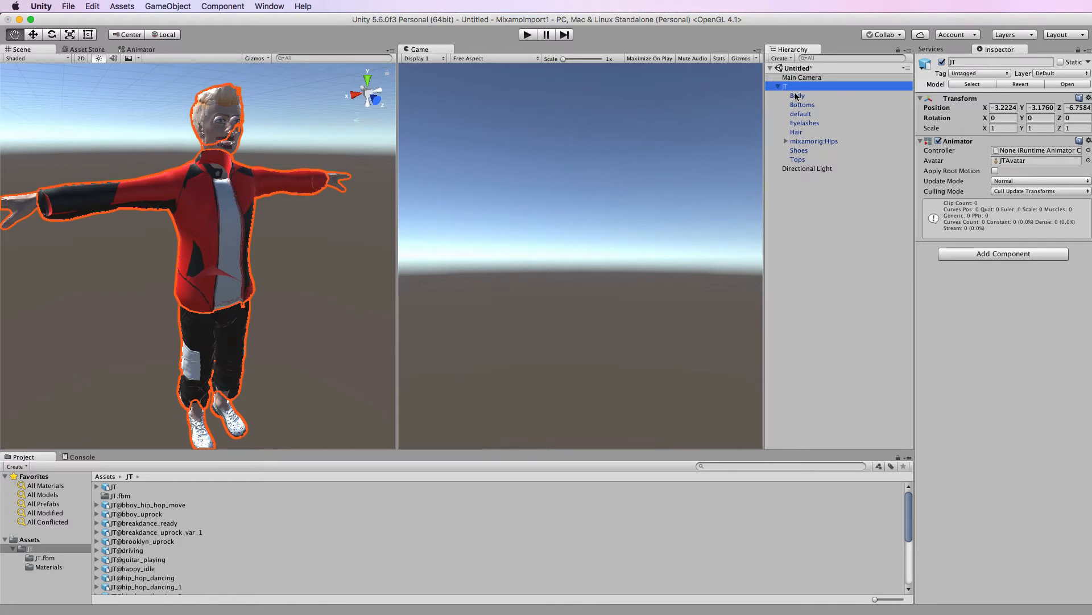
{"action": "left_click", "coordinate": [797, 97]}
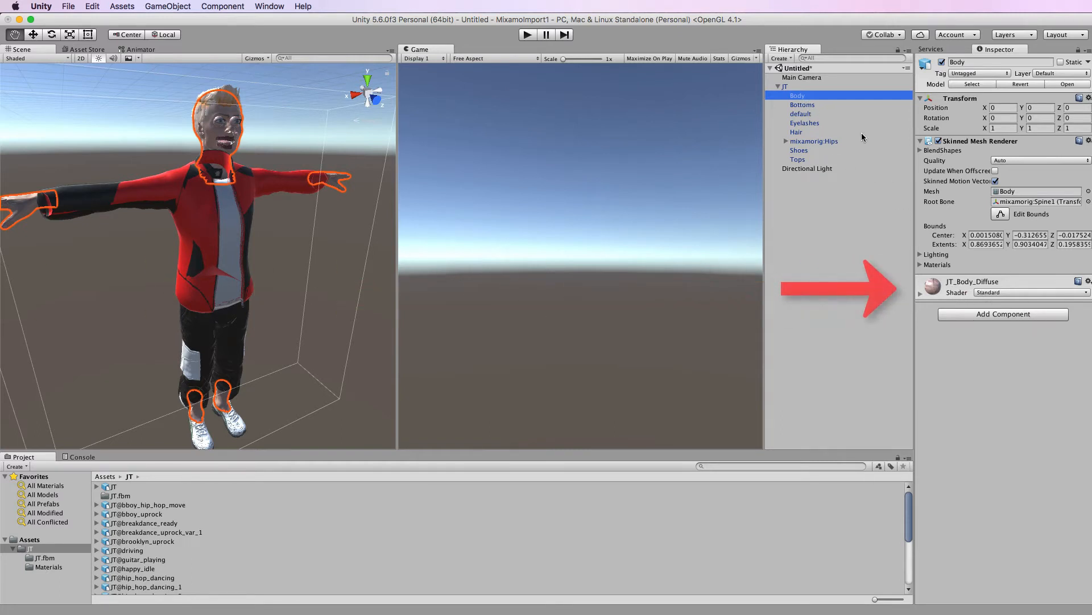
{"action": "left_click", "coordinate": [808, 105]}
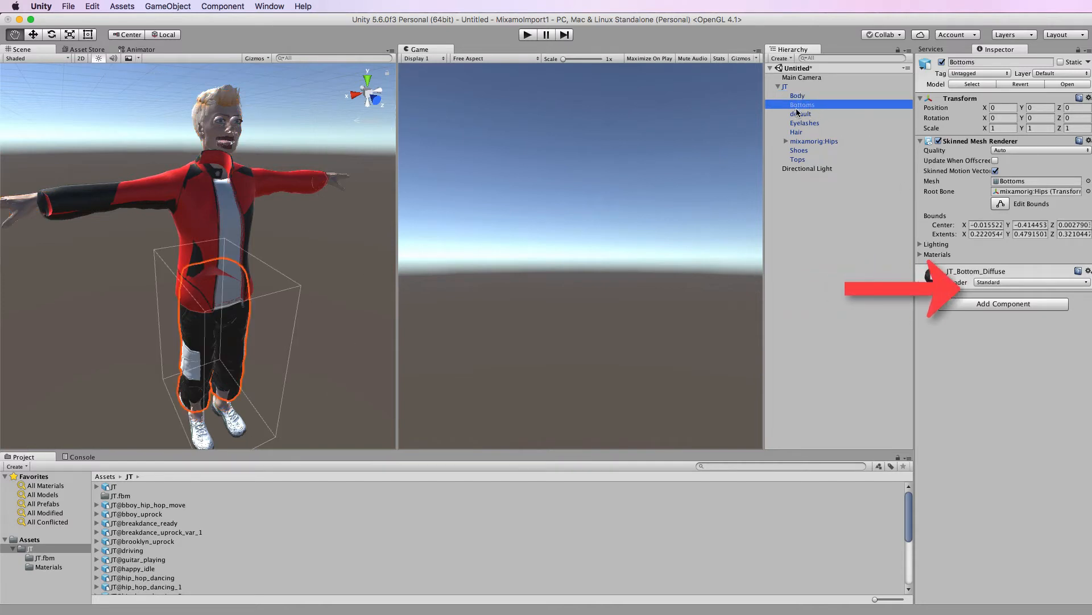
{"action": "left_click", "coordinate": [803, 115]}
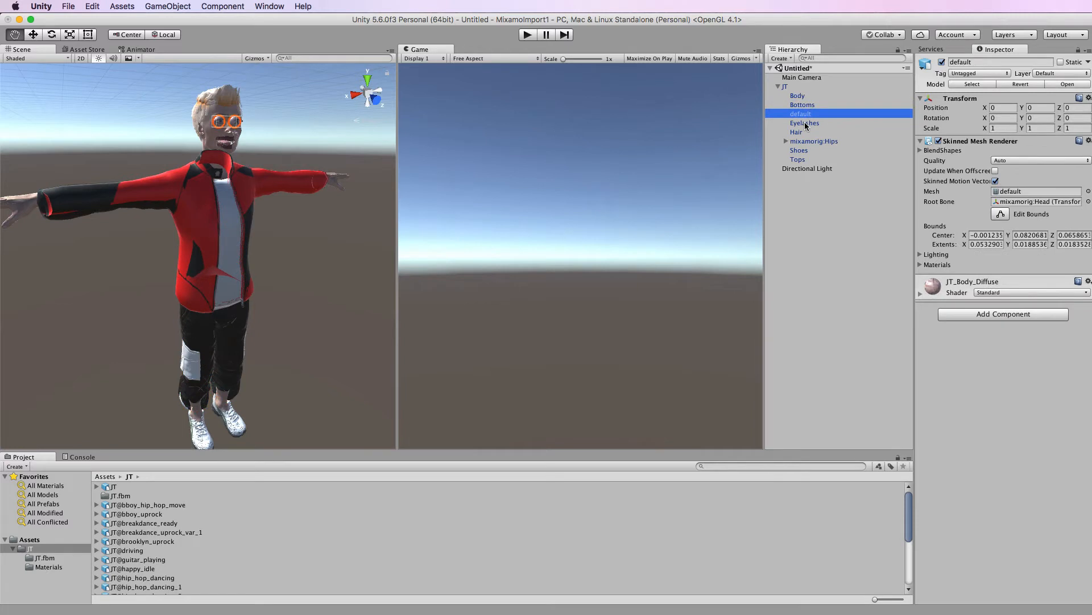
{"action": "left_click", "coordinate": [805, 123]}
{"action": "left_click", "coordinate": [799, 132]}
{"action": "left_click", "coordinate": [800, 151]}
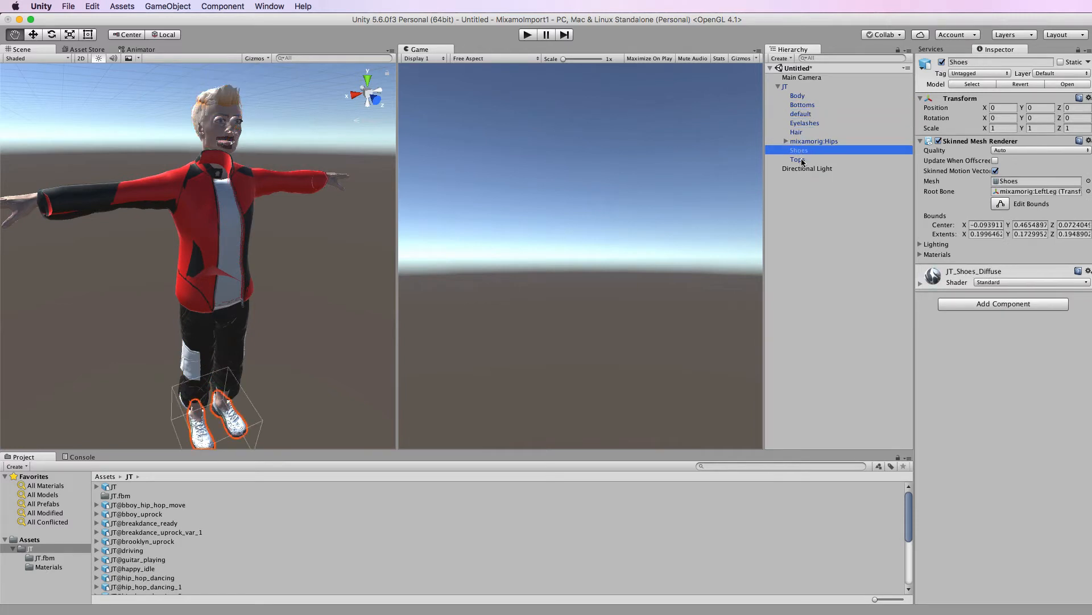
{"action": "left_click", "coordinate": [799, 160]}
{"action": "left_click", "coordinate": [812, 142]}
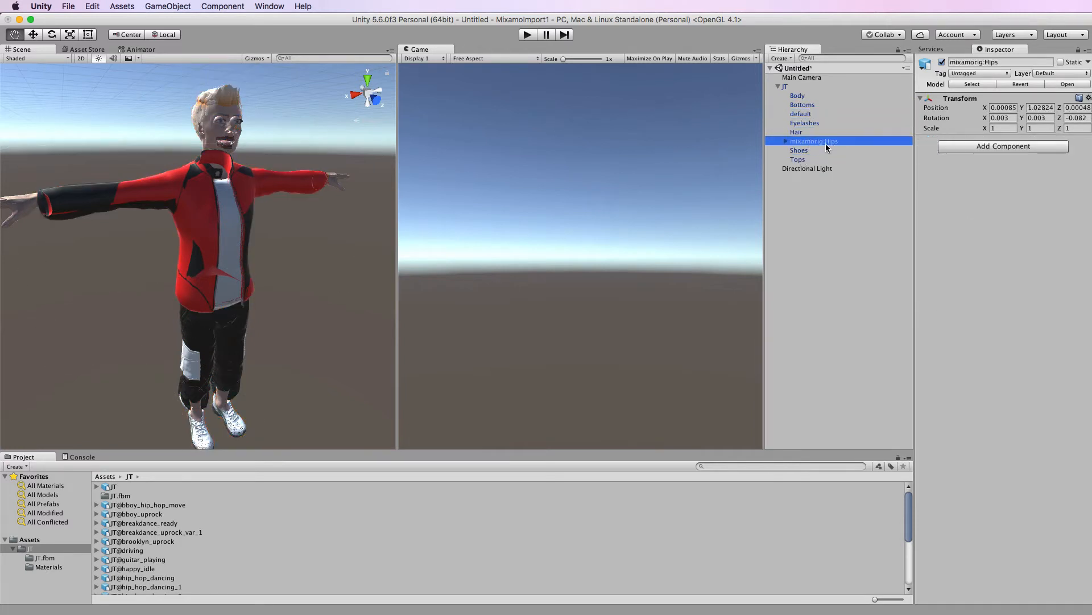
{"action": "left_click", "coordinate": [787, 142]}
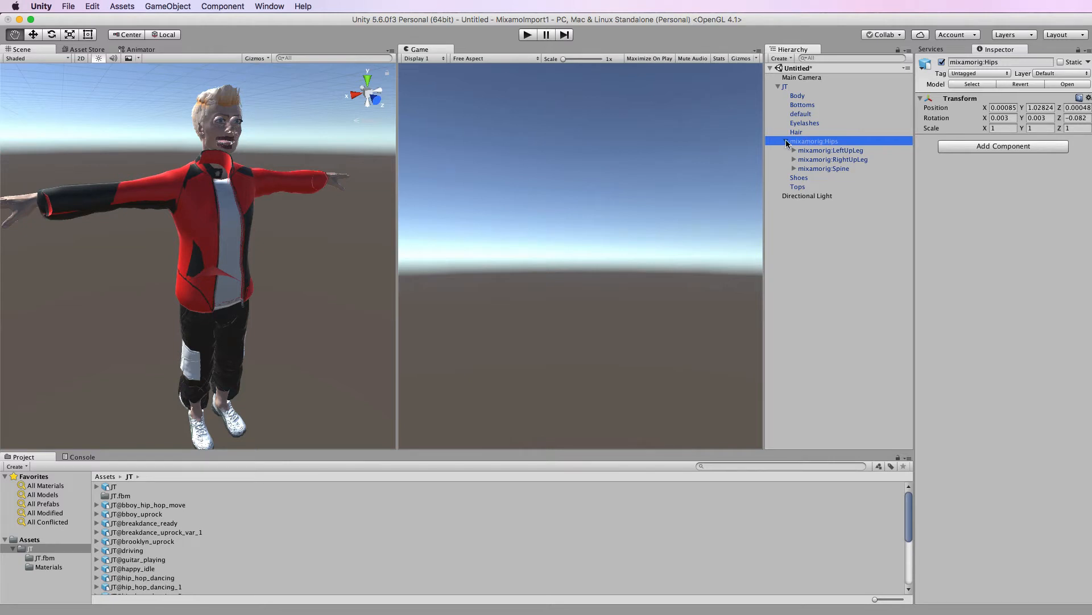
{"action": "left_click", "coordinate": [787, 142]}
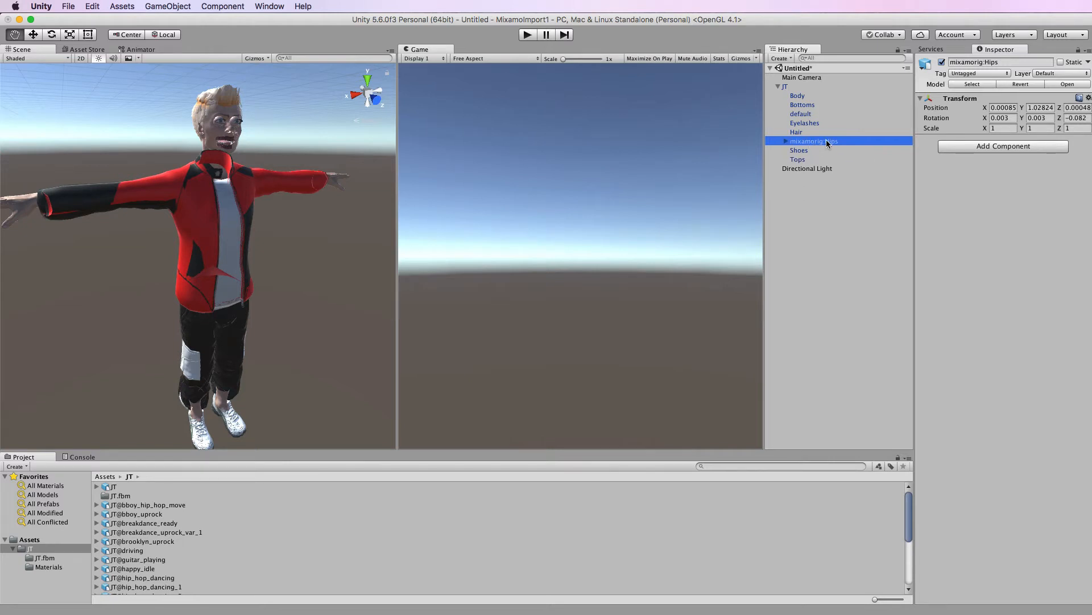
{"action": "left_click", "coordinate": [807, 101]}
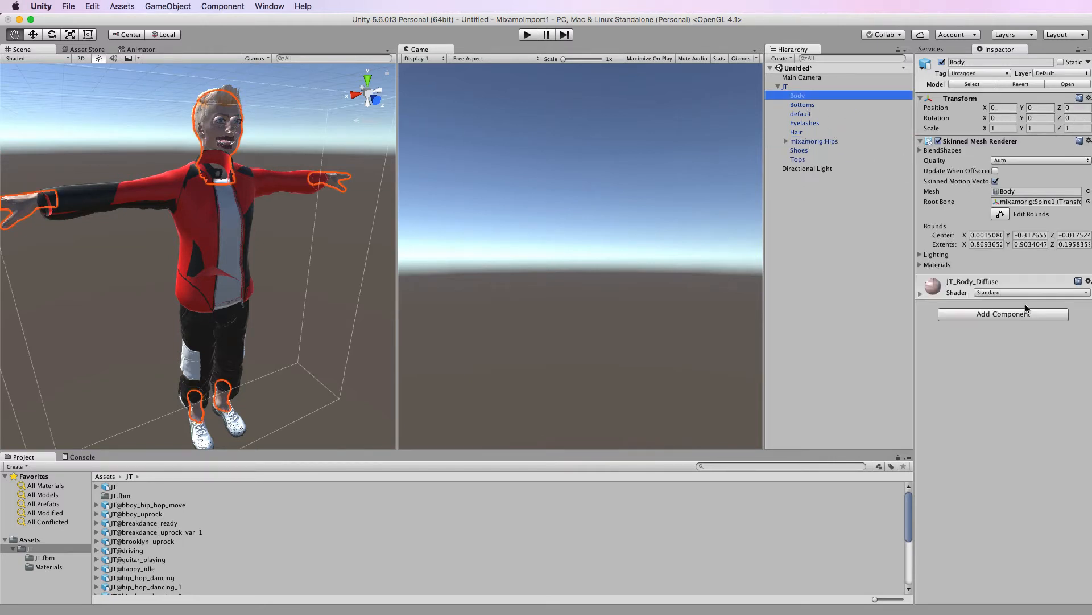
Step: Change the shader of the Body part's material to Legacy Shaders/Diffuse
{"action": "left_click", "coordinate": [1086, 293]}
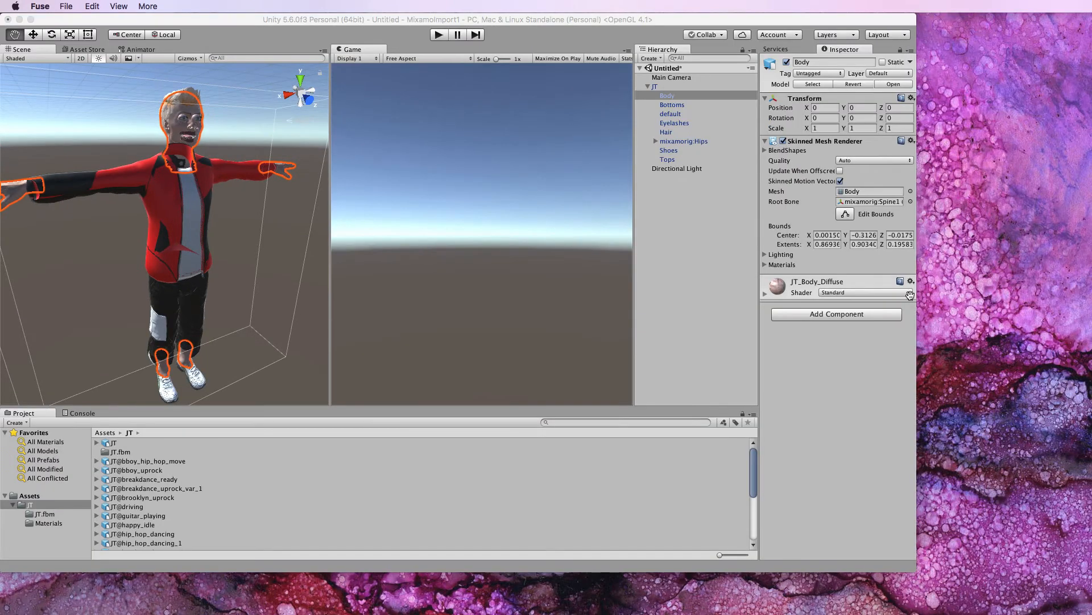
{"action": "left_click", "coordinate": [910, 293]}
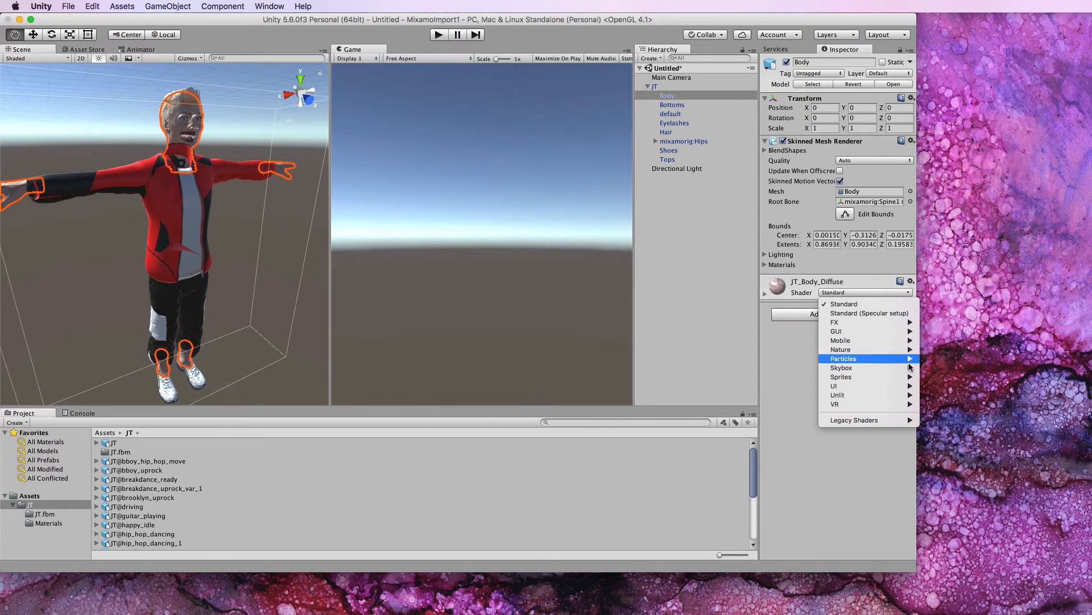
{"action": "mouse_move", "coordinate": [905, 423]}
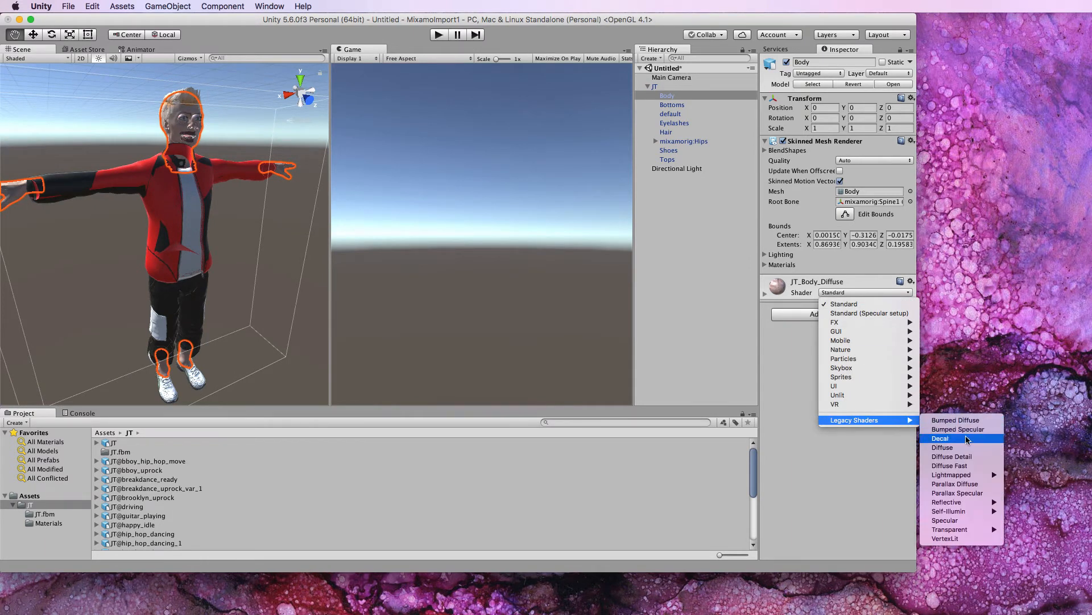
{"action": "left_click", "coordinate": [955, 450]}
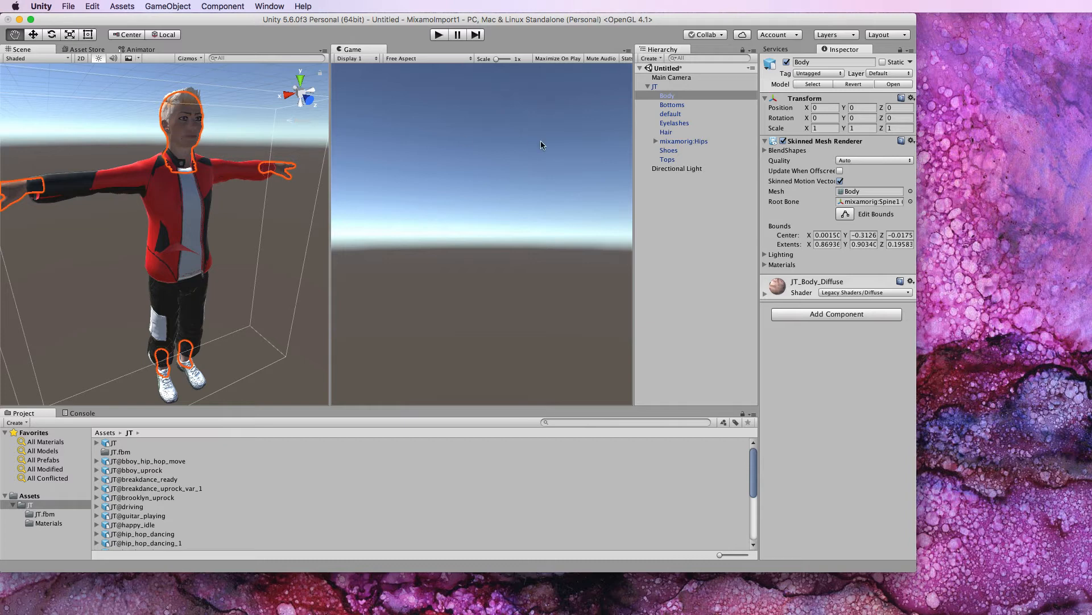
Step: Change the shader of the Bottoms material to Legacy Shaders/Diffuse
{"action": "left_click", "coordinate": [677, 106]}
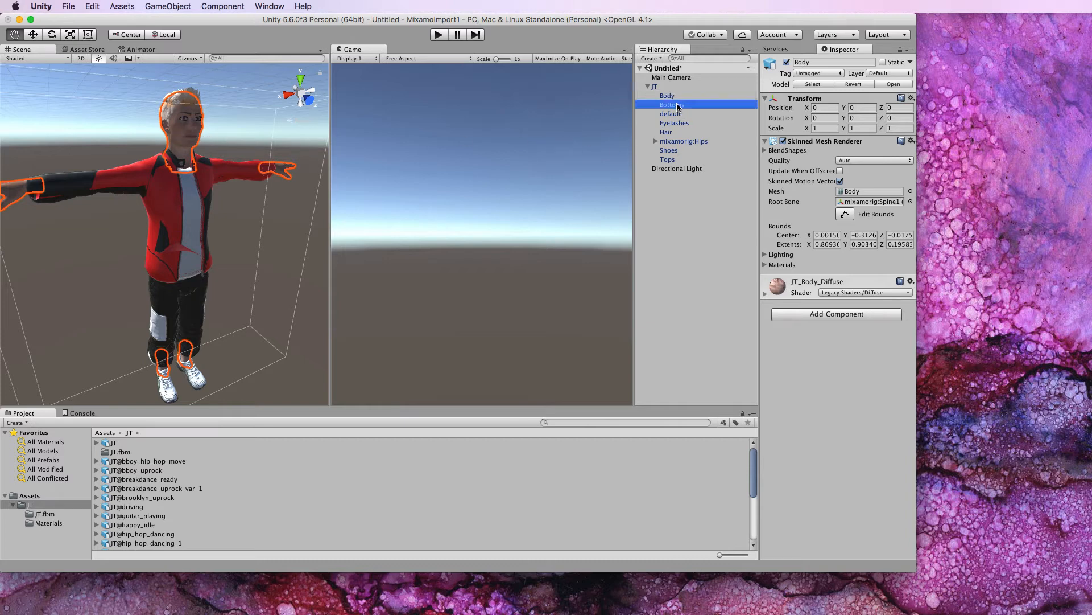
{"action": "left_click", "coordinate": [905, 283]}
{"action": "mouse_move", "coordinate": [888, 411]}
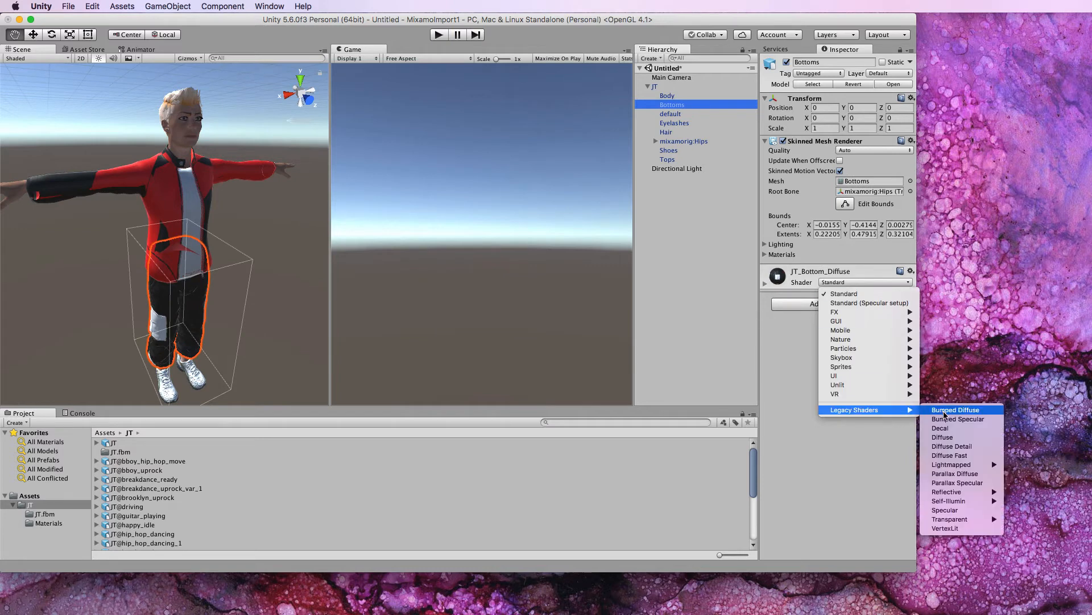
{"action": "left_click", "coordinate": [942, 437]}
Step: Check the materials of the default and Eyelashes parts, and change the Hair material's shader to Legacy Shaders/Diffuse
{"action": "left_click", "coordinate": [670, 113]}
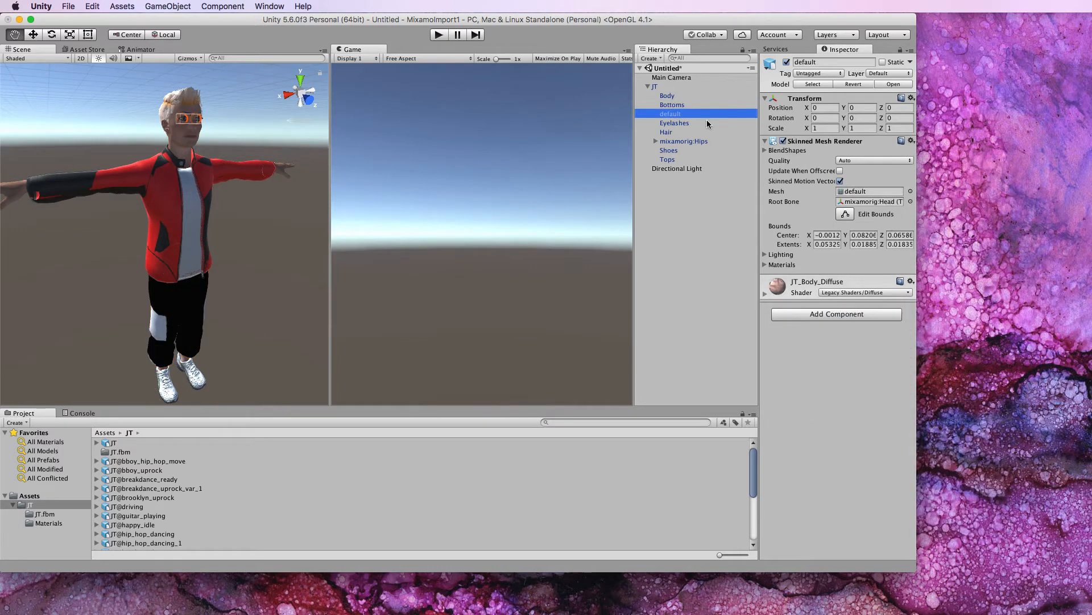
{"action": "left_click", "coordinate": [906, 293]}
{"action": "left_click", "coordinate": [754, 210]}
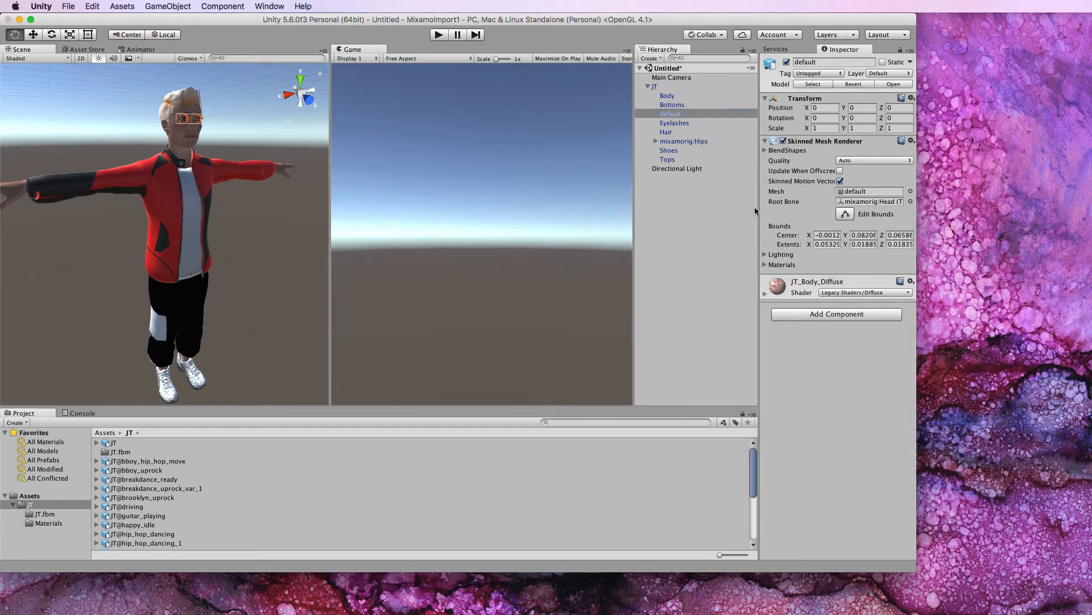
{"action": "left_click", "coordinate": [682, 124]}
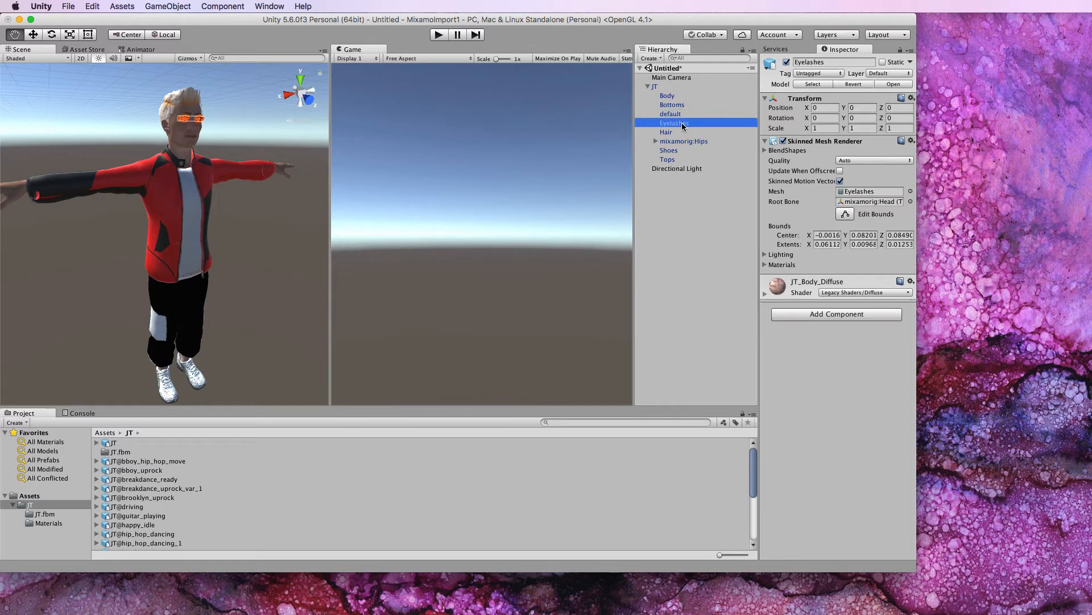
{"action": "left_click", "coordinate": [670, 133]}
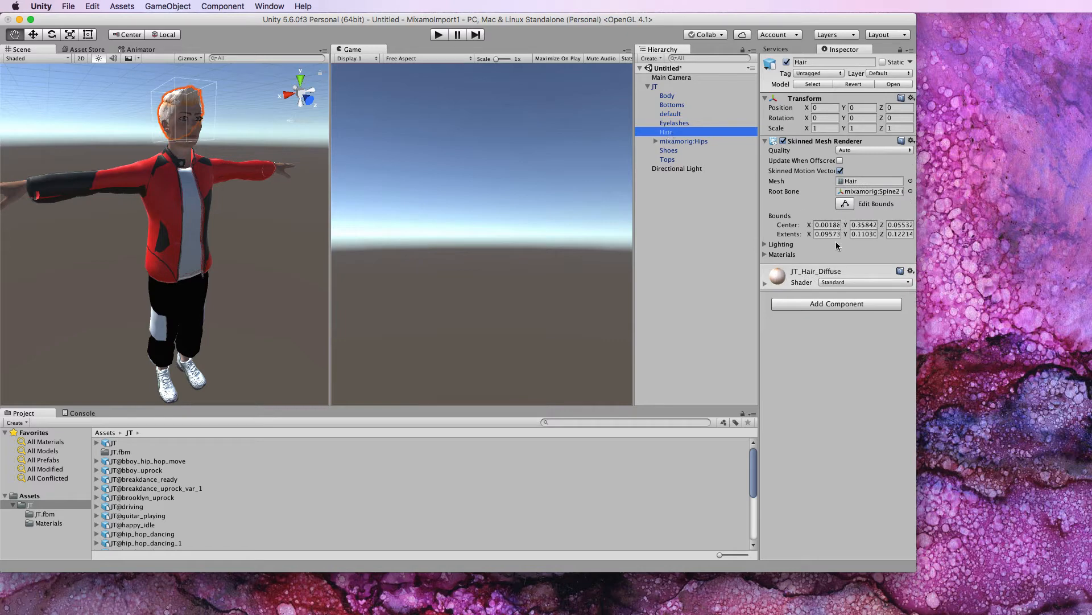
{"action": "left_click", "coordinate": [909, 282]}
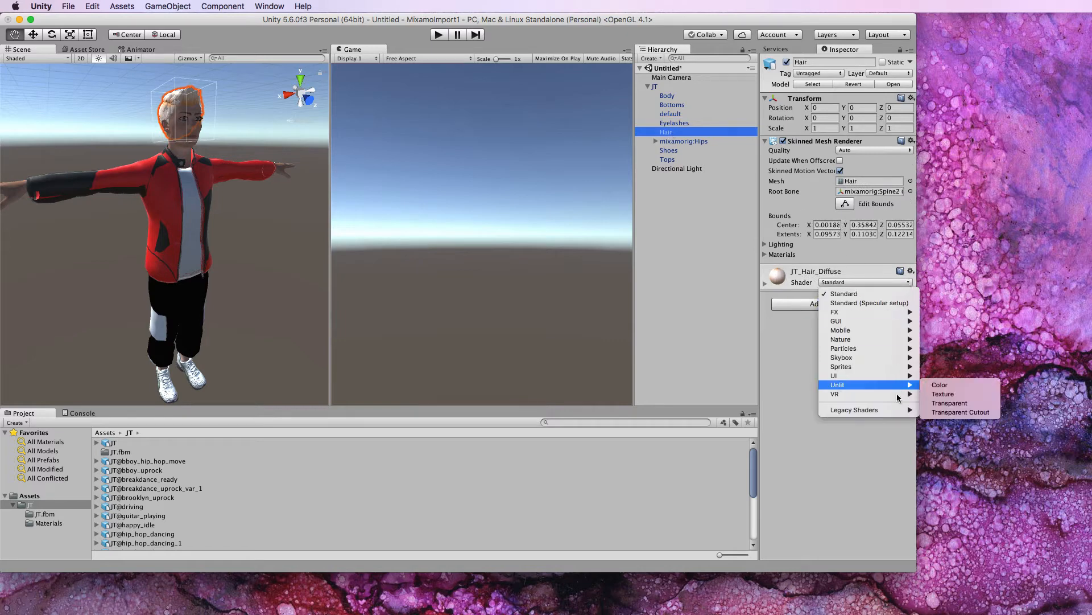
{"action": "mouse_move", "coordinate": [896, 410]}
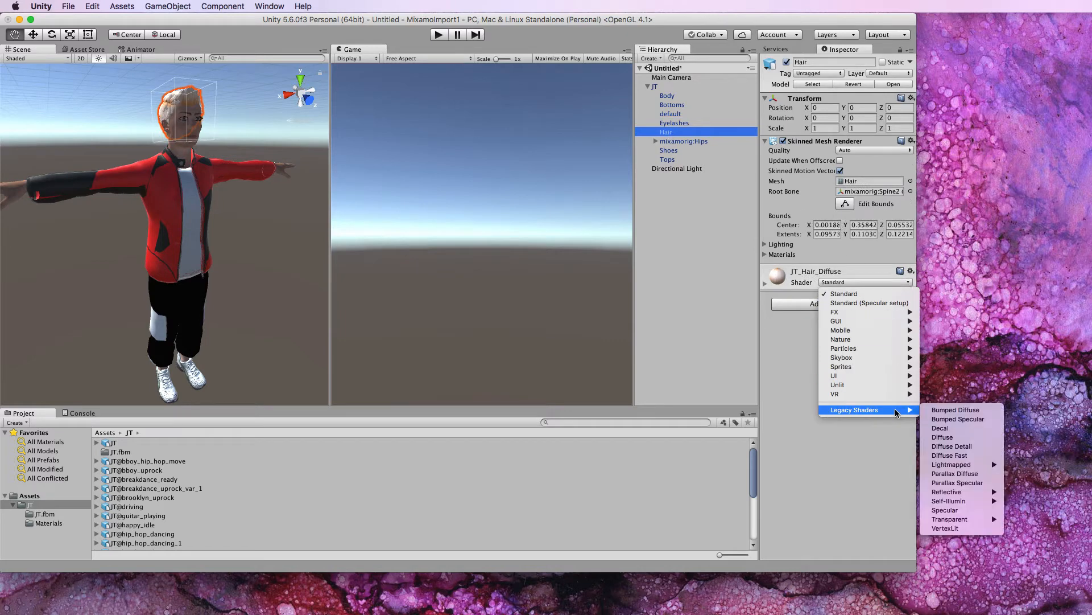
{"action": "left_click", "coordinate": [953, 438]}
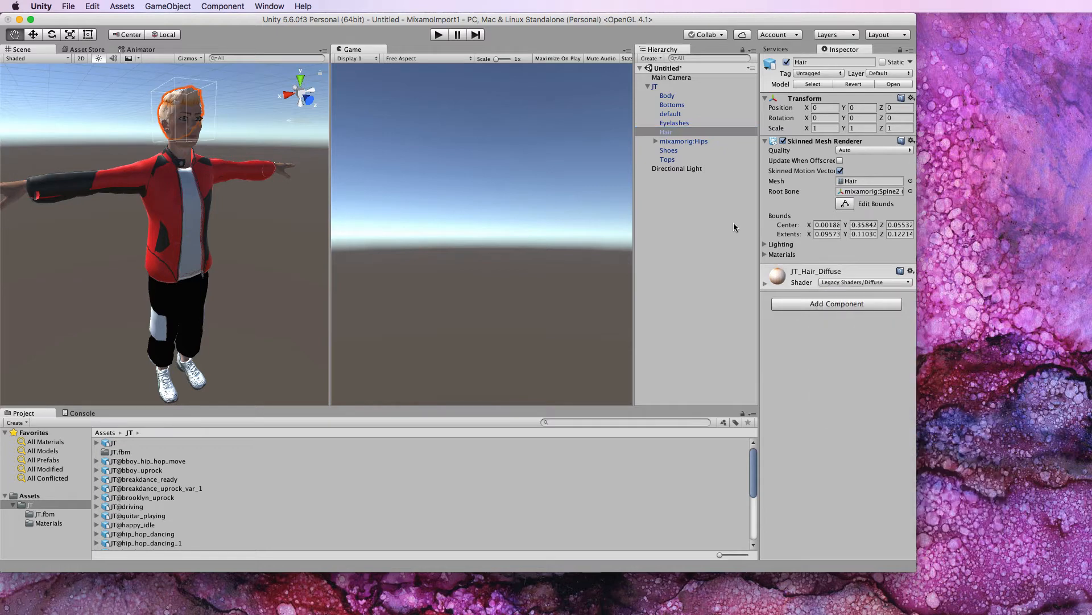
Step: Change the shader of the Shoes material to Legacy Shaders/Diffuse
{"action": "left_click", "coordinate": [675, 151]}
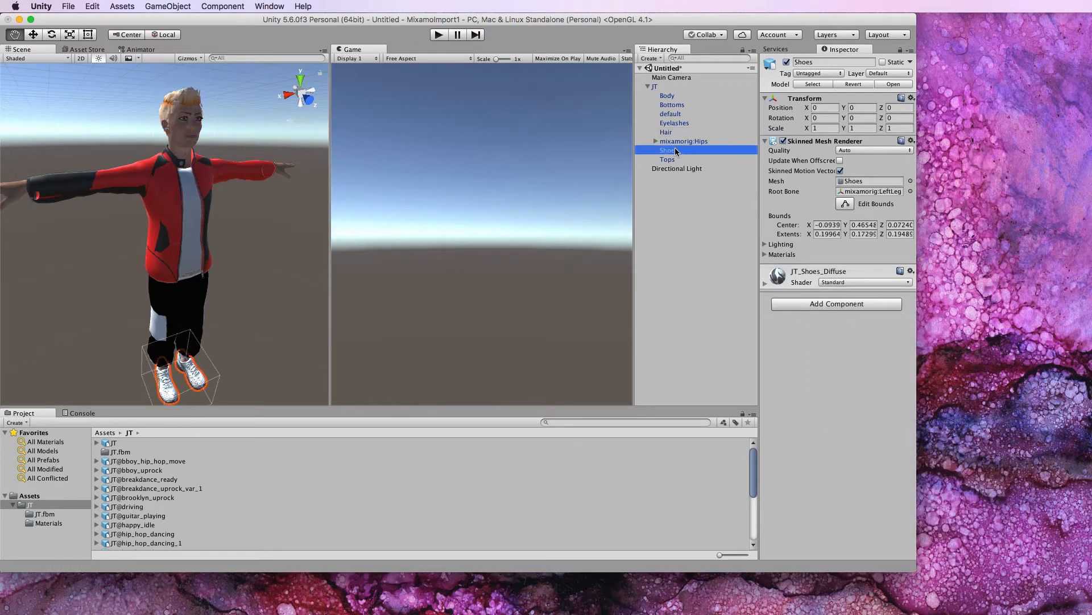
{"action": "left_click", "coordinate": [893, 283]}
{"action": "mouse_move", "coordinate": [867, 409]}
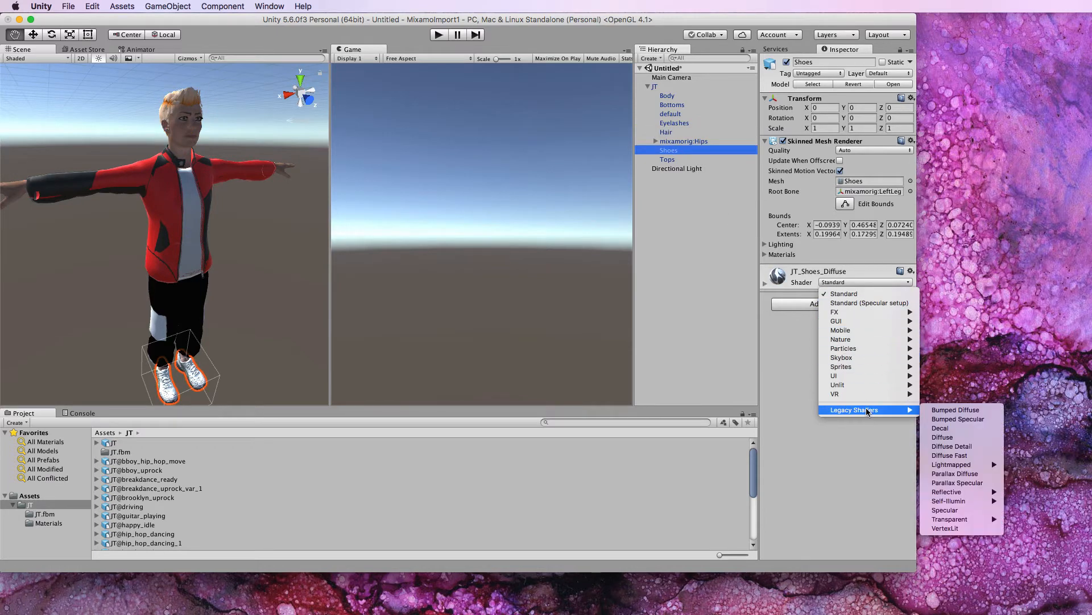
{"action": "left_click", "coordinate": [956, 437]}
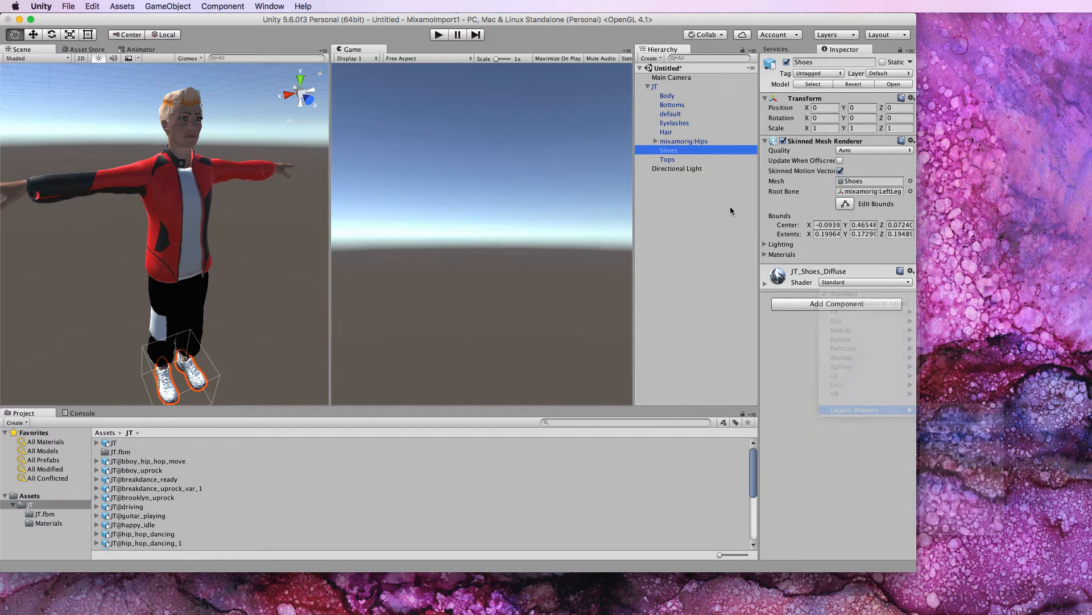
Step: Change the shader of the Tops material to Legacy Shaders/Diffuse and check the jacket on the character
{"action": "left_click", "coordinate": [671, 160]}
{"action": "left_click", "coordinate": [909, 284]}
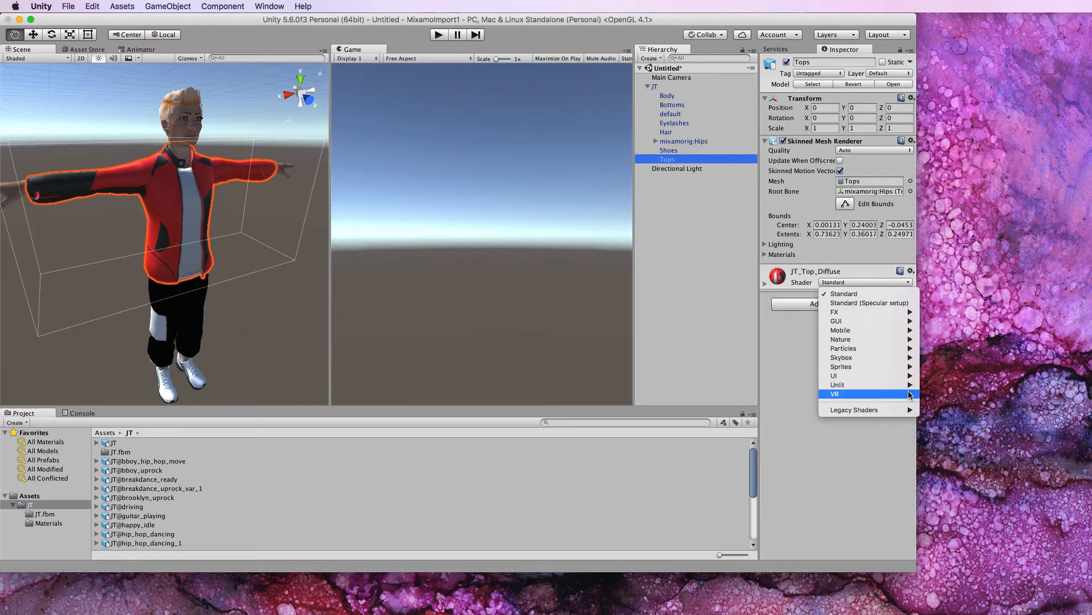
{"action": "mouse_move", "coordinate": [909, 409]}
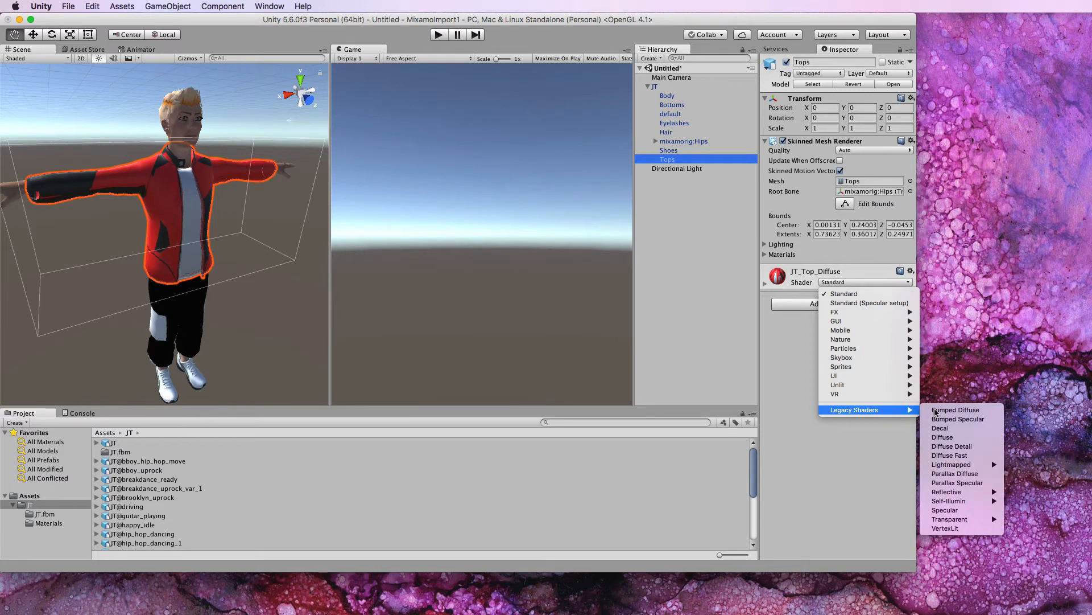
{"action": "left_click", "coordinate": [954, 439]}
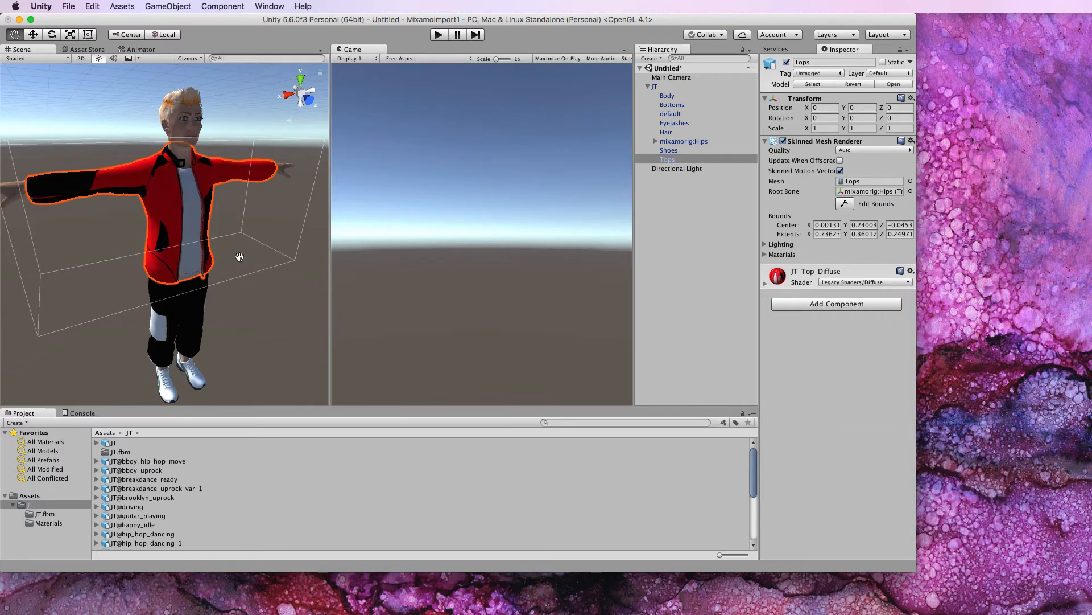
{"action": "left_click_drag", "start_coordinate": [240, 257], "coordinate": [222, 232], "text": "alt"}
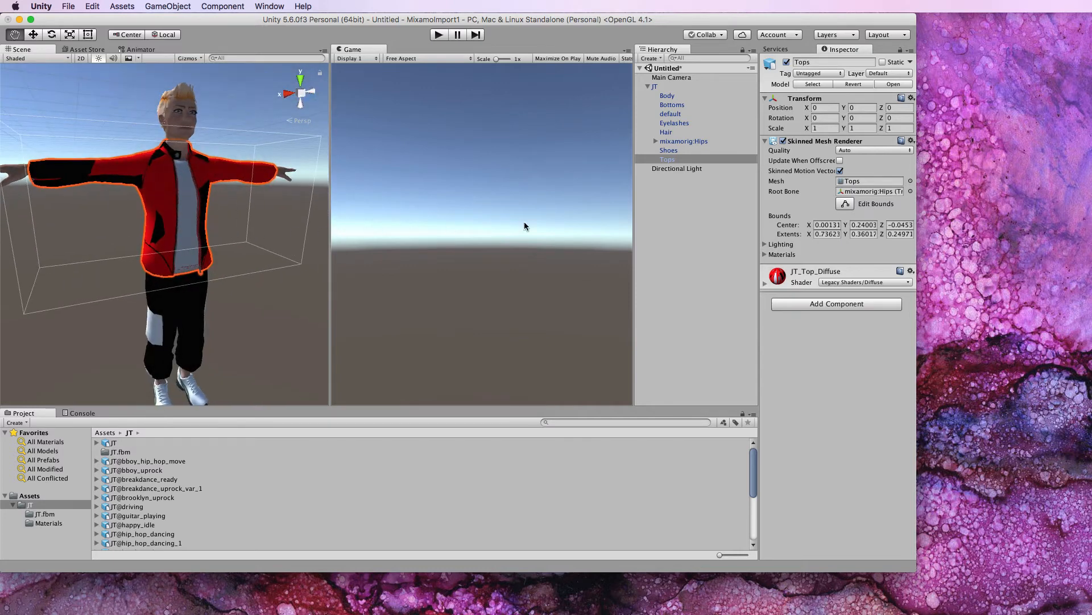
Step: Expand the Tops material's properties and change its shader to Legacy Shaders/Bumped Specular
{"action": "left_click", "coordinate": [765, 285]}
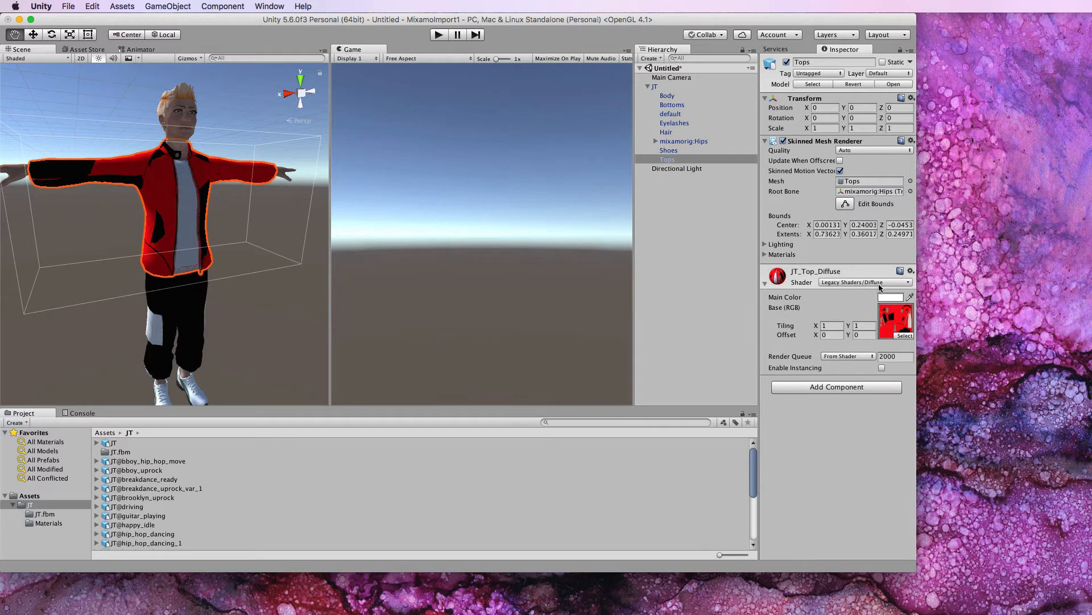
{"action": "left_click", "coordinate": [909, 283]}
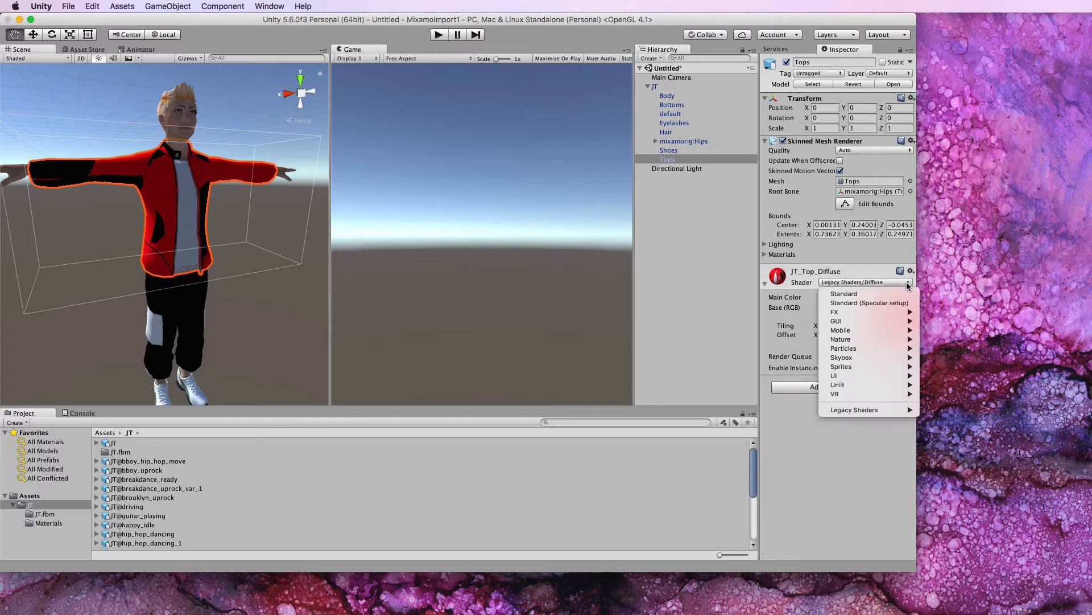
{"action": "mouse_move", "coordinate": [876, 409]}
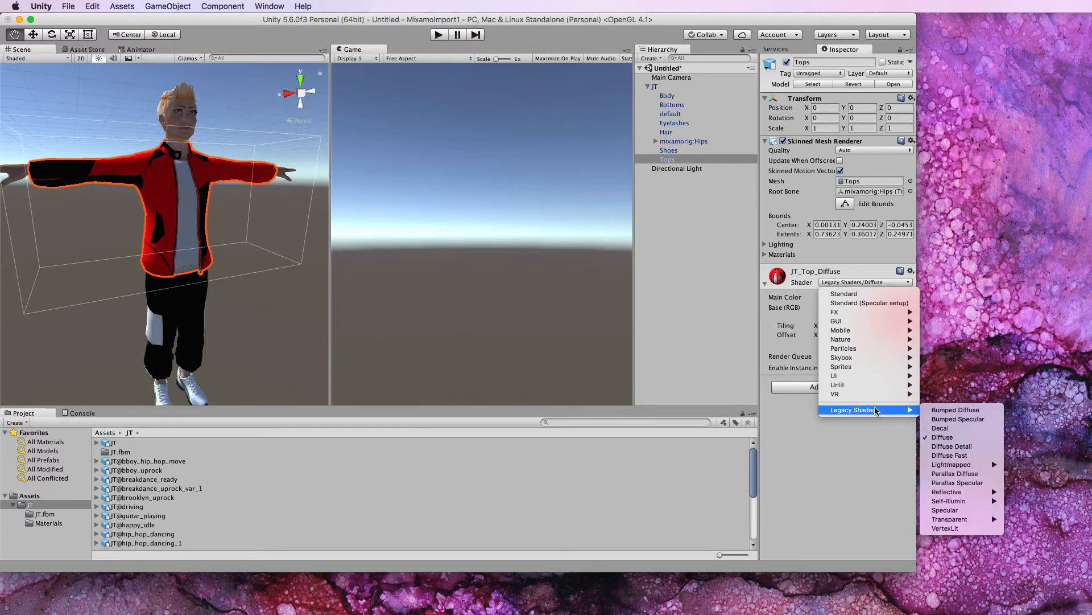
{"action": "left_click", "coordinate": [987, 421]}
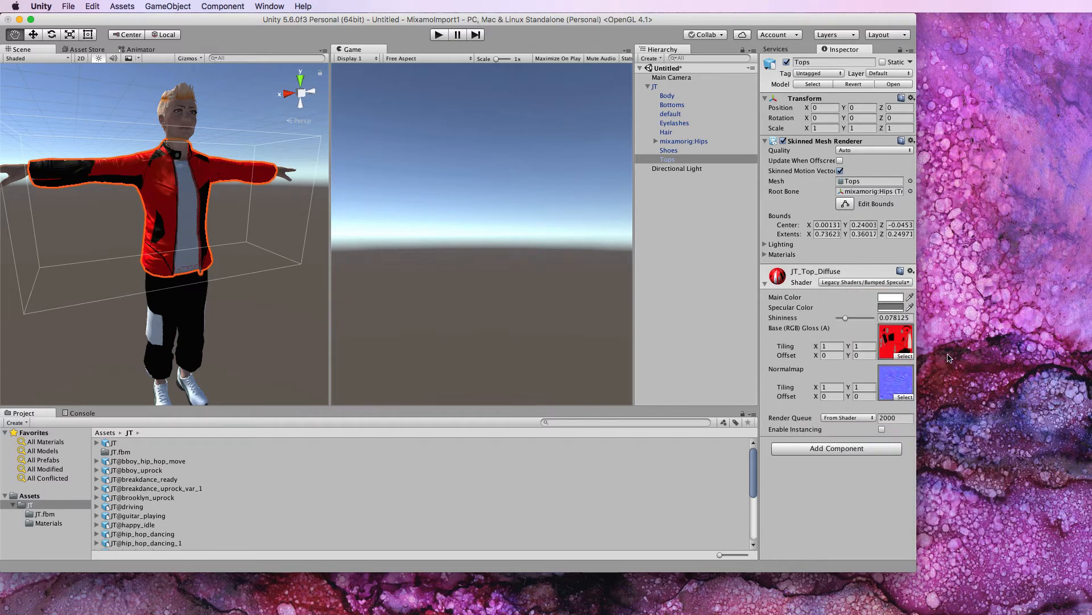
Step: Examine the jacket's surface detail and shine on the character from the back, front and close up
{"action": "left_click_drag", "start_coordinate": [144, 193], "coordinate": [506, 191], "text": "alt"}
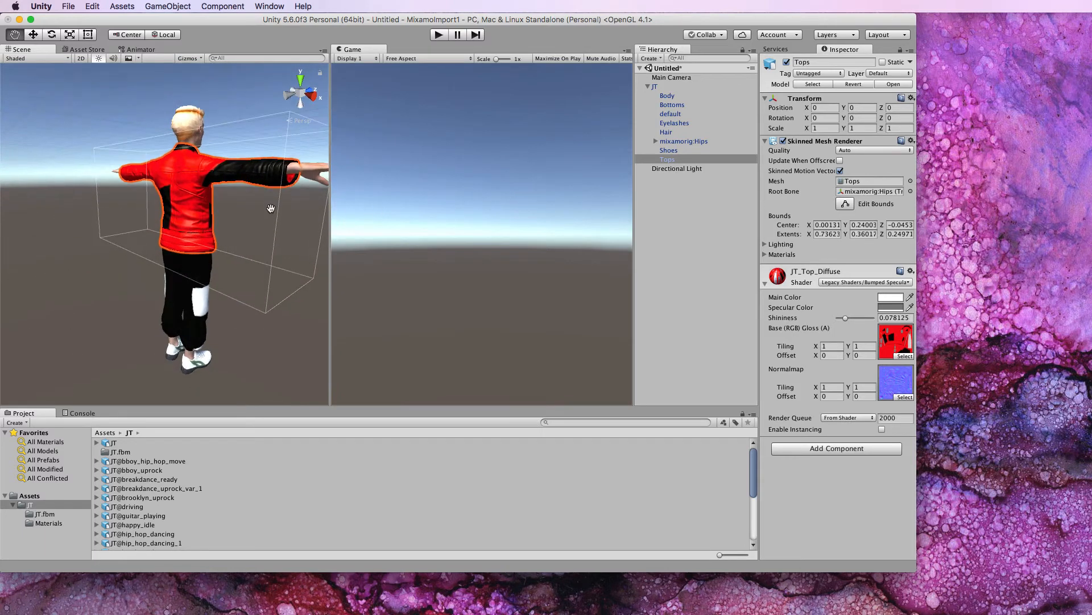
{"action": "scroll", "coordinate": [270, 209], "scroll_direction": "up", "scroll_amount": 5}
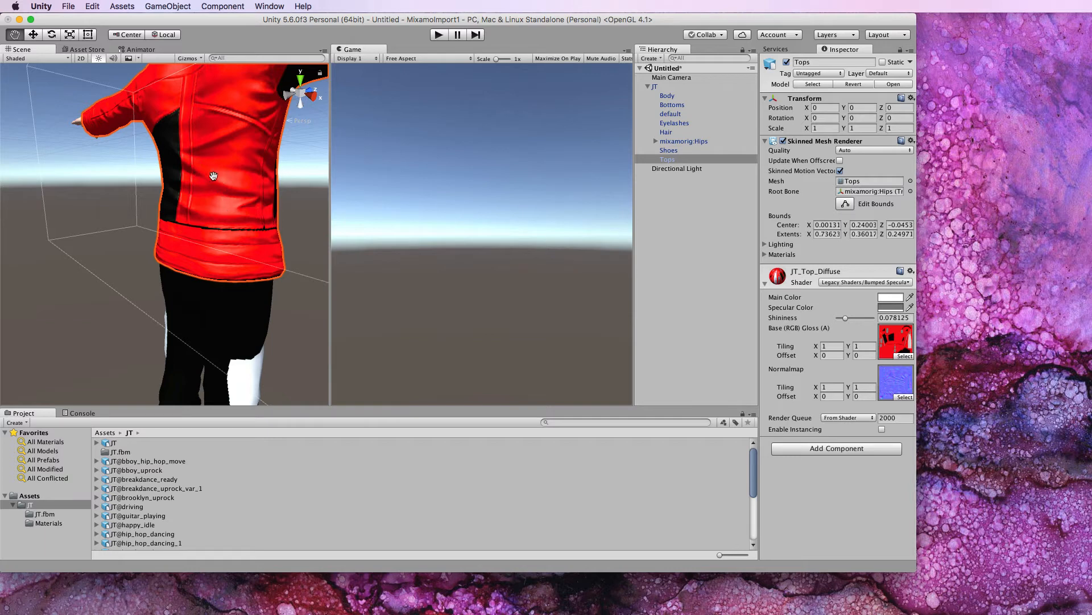
{"action": "left_click_drag", "start_coordinate": [302, 155], "coordinate": [268, 170], "text": "alt"}
{"action": "scroll", "coordinate": [268, 170], "scroll_direction": "down", "scroll_amount": 8, "text": "alt"}
{"action": "scroll", "coordinate": [268, 170], "scroll_direction": "up", "scroll_amount": 5, "text": "alt"}
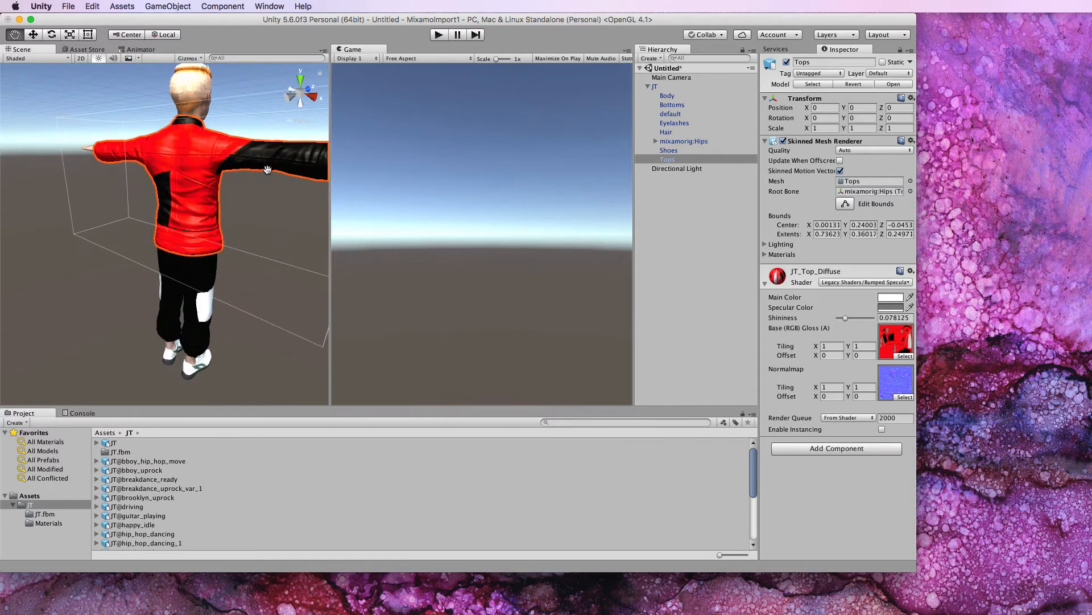
{"action": "left_click_drag", "start_coordinate": [276, 127], "coordinate": [61, 170], "text": "alt"}
{"action": "left_click_drag", "start_coordinate": [191, 196], "coordinate": [64, 189], "text": "alt"}
{"action": "left_click_drag", "start_coordinate": [268, 302], "coordinate": [266, 246], "text": "alt"}
Step: Change the Bottoms material's shader to Legacy Shaders/Bumped Specular, set its shininess to 0.03, and inspect the trousers up close
{"action": "left_click", "coordinate": [673, 105]}
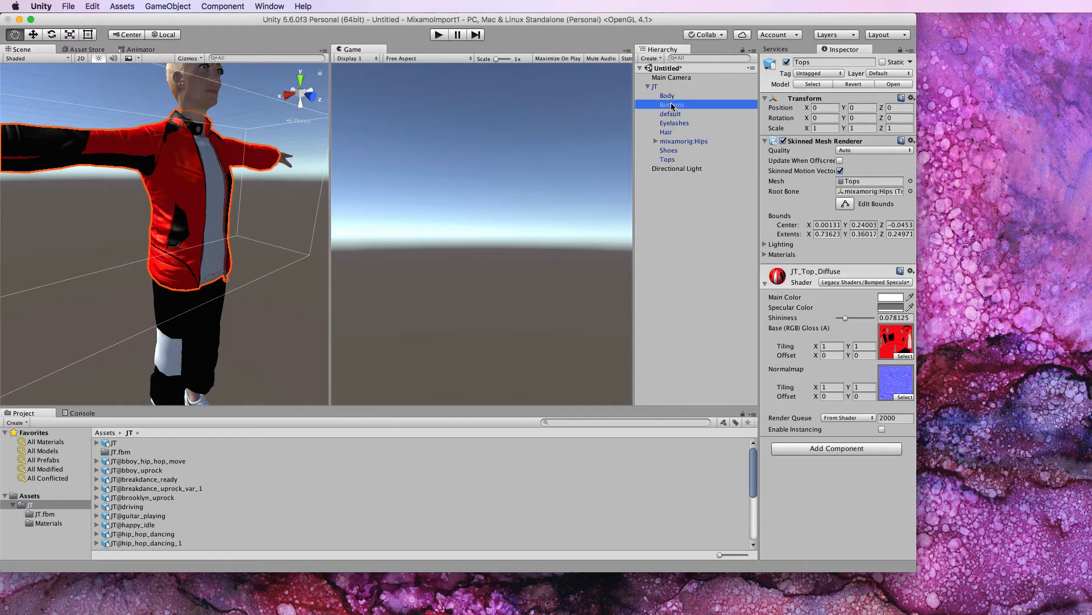
{"action": "left_click", "coordinate": [904, 284]}
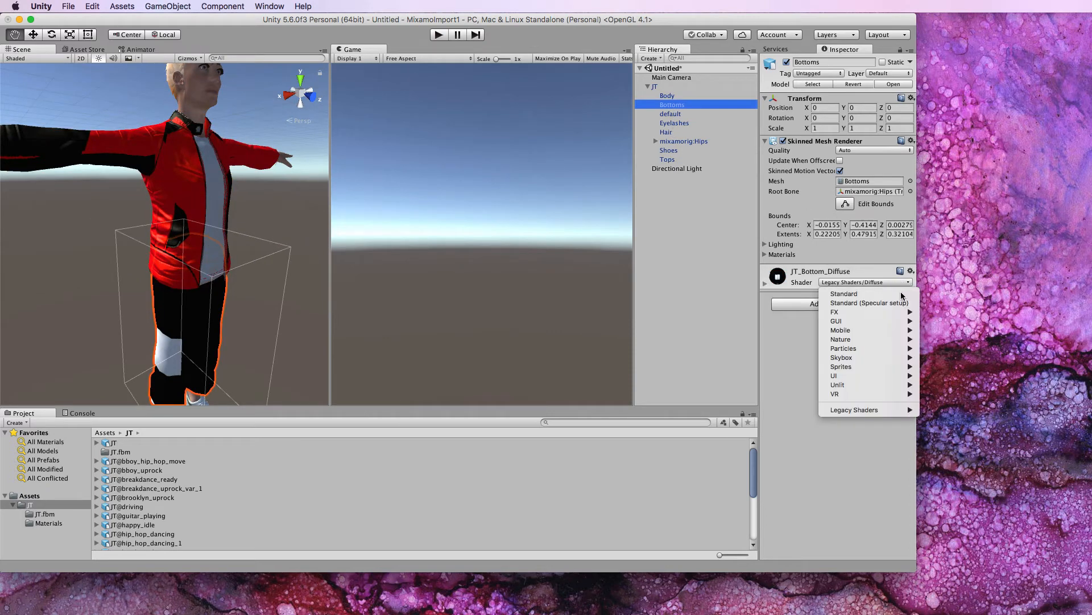
{"action": "mouse_move", "coordinate": [891, 411]}
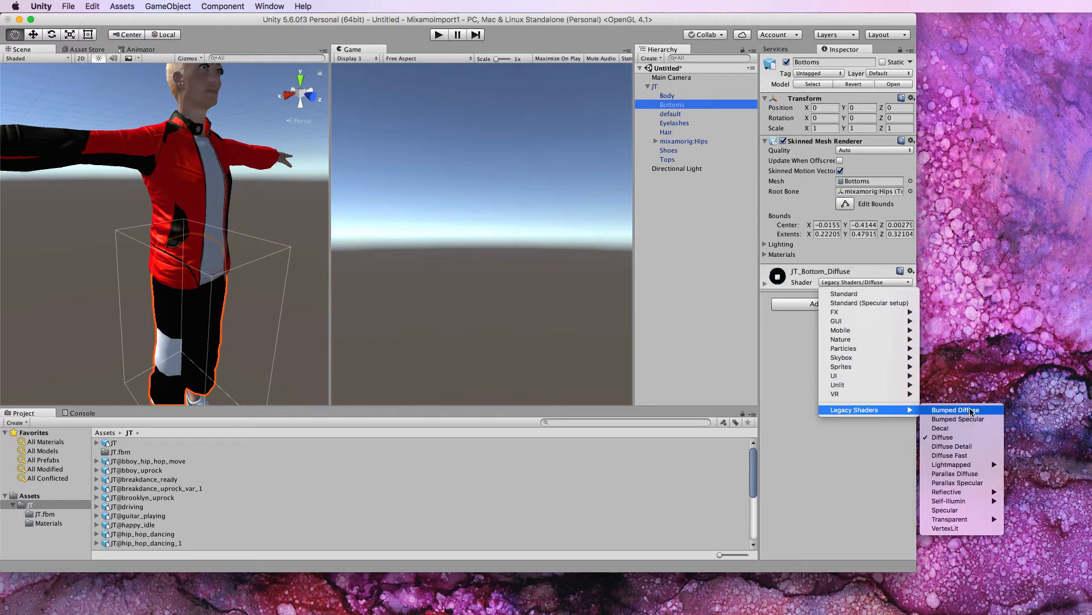
{"action": "left_click", "coordinate": [982, 420]}
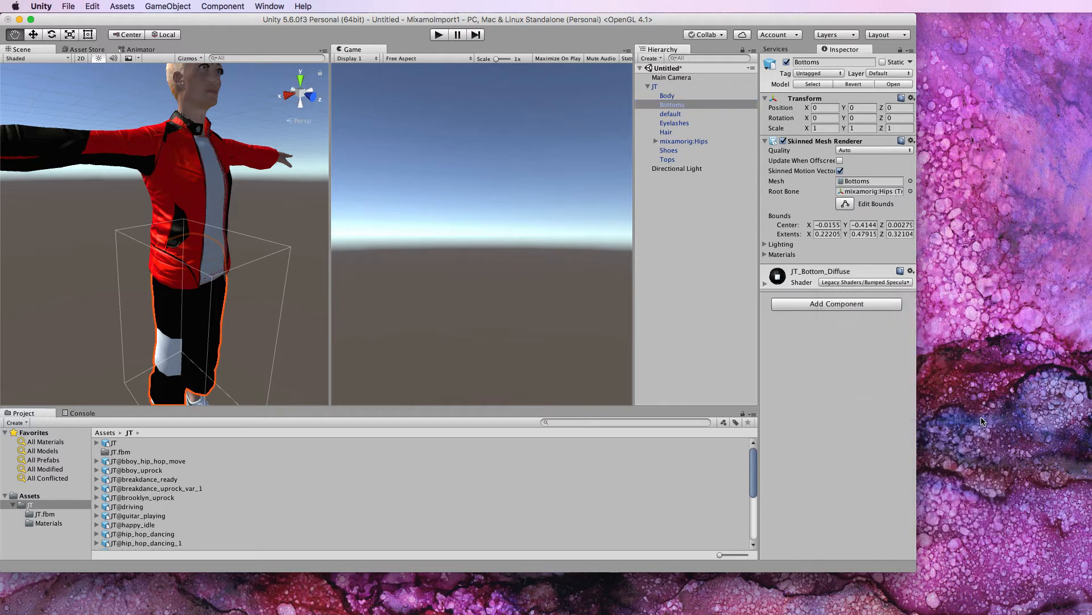
{"action": "left_click", "coordinate": [765, 283]}
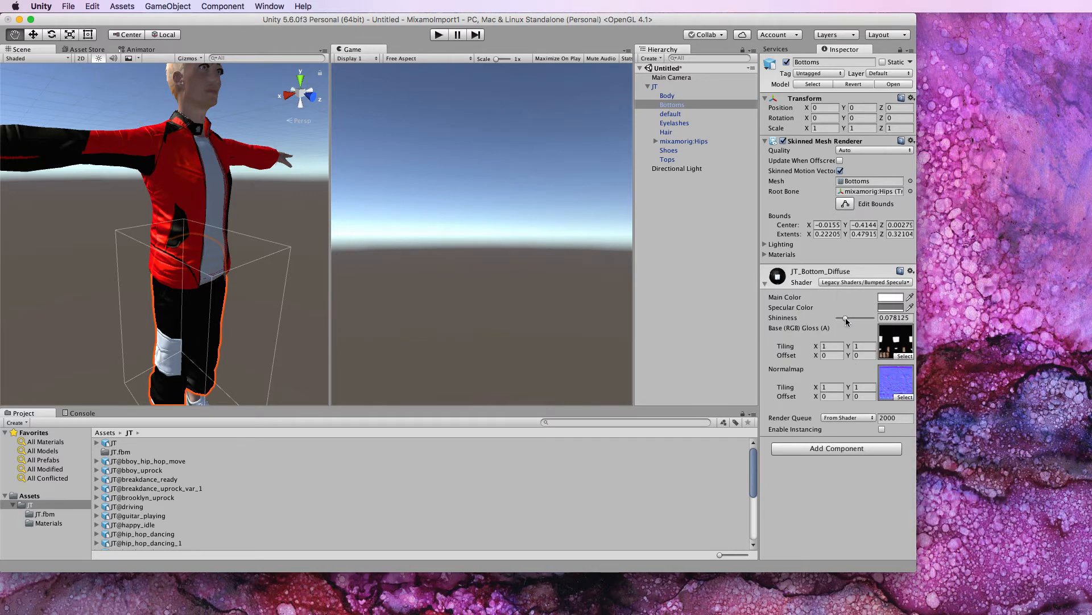
{"action": "mouse_move", "coordinate": [846, 321]}
{"action": "left_mouse_down"}
{"action": "mouse_move", "coordinate": [868, 322]}
{"action": "mouse_move", "coordinate": [842, 320]}
{"action": "left_mouse_up"}
{"action": "left_click_drag", "start_coordinate": [228, 284], "coordinate": [506, 364], "text": "alt"}
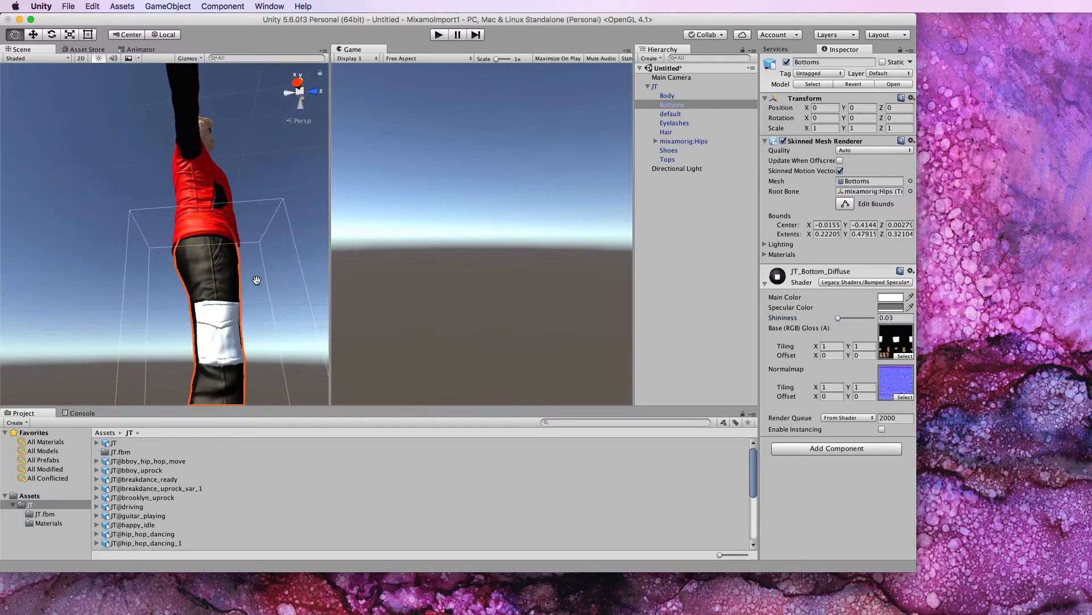
{"action": "scroll", "coordinate": [256, 280], "scroll_direction": "up", "scroll_amount": 10}
{"action": "scroll", "coordinate": [257, 280], "scroll_direction": "down", "scroll_amount": 8}
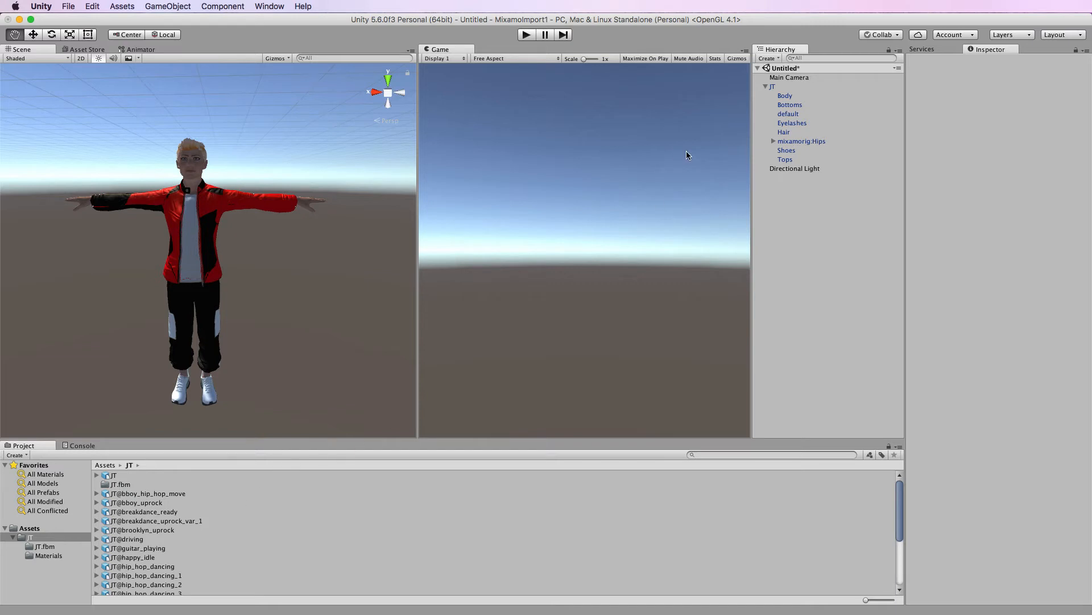
Step: Align the Main Camera with the current scene view so it frames the JT character
{"action": "left_click", "coordinate": [807, 79]}
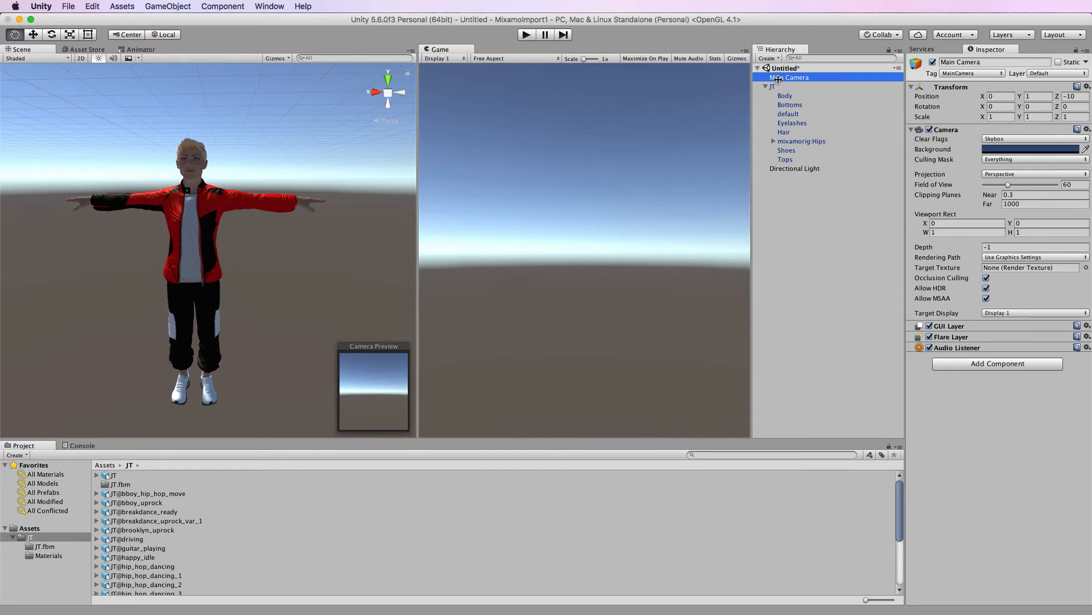
{"action": "left_click", "coordinate": [179, 8]}
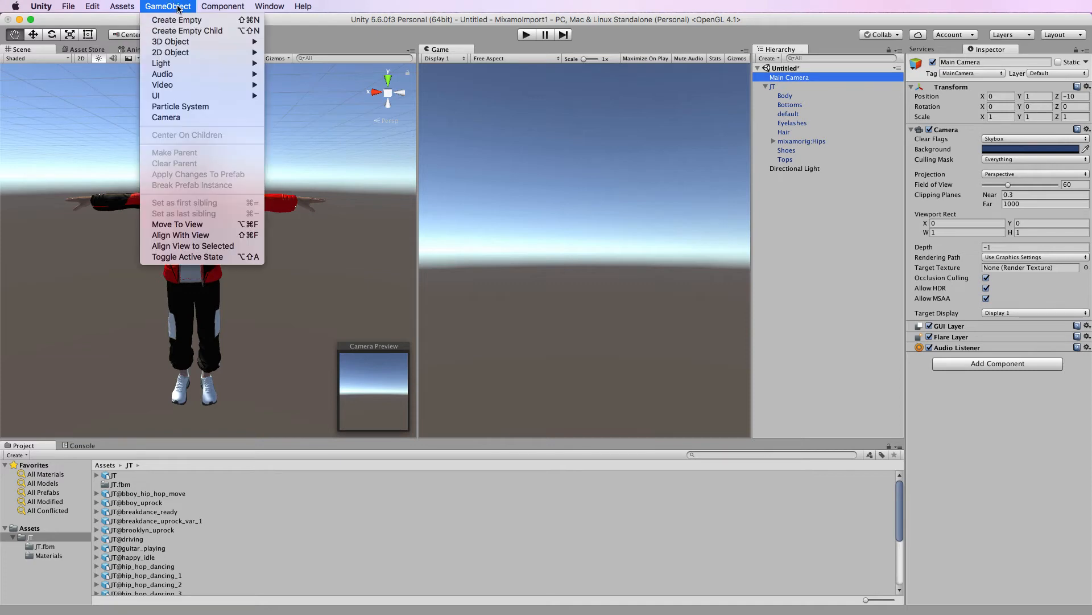
{"action": "left_click", "coordinate": [198, 238]}
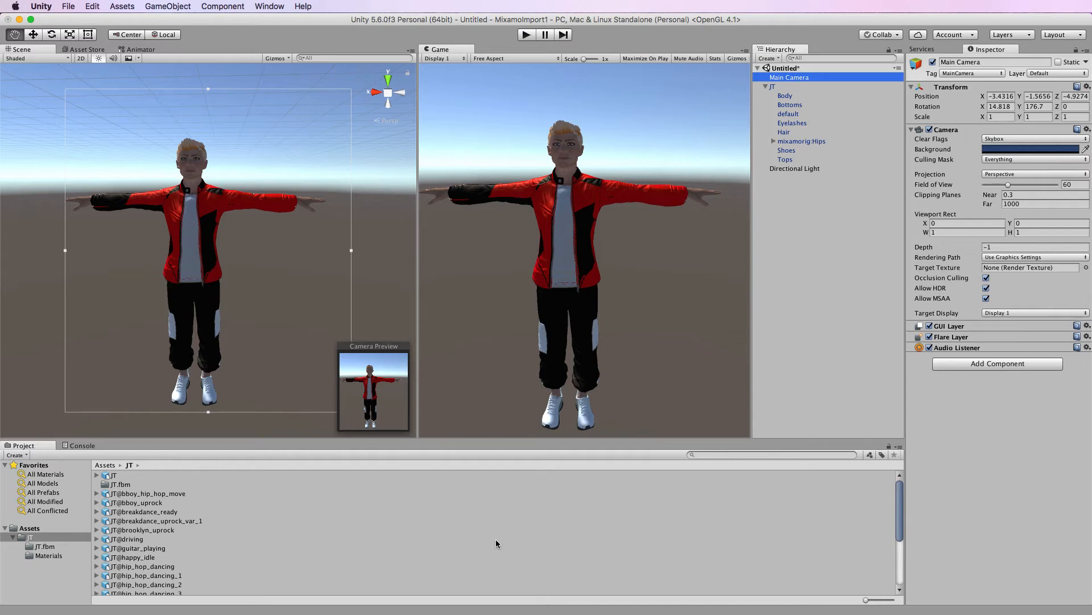
Step: Create an Animator Controller in the JT folder and name it JTController
{"action": "left_click", "coordinate": [16, 455]}
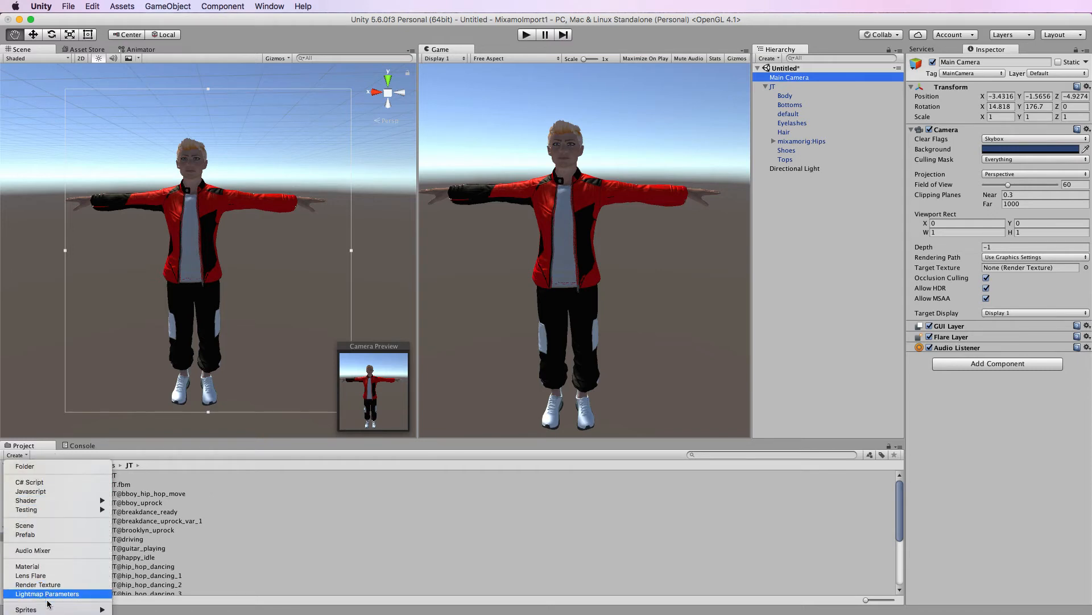
{"action": "left_click", "coordinate": [222, 581]}
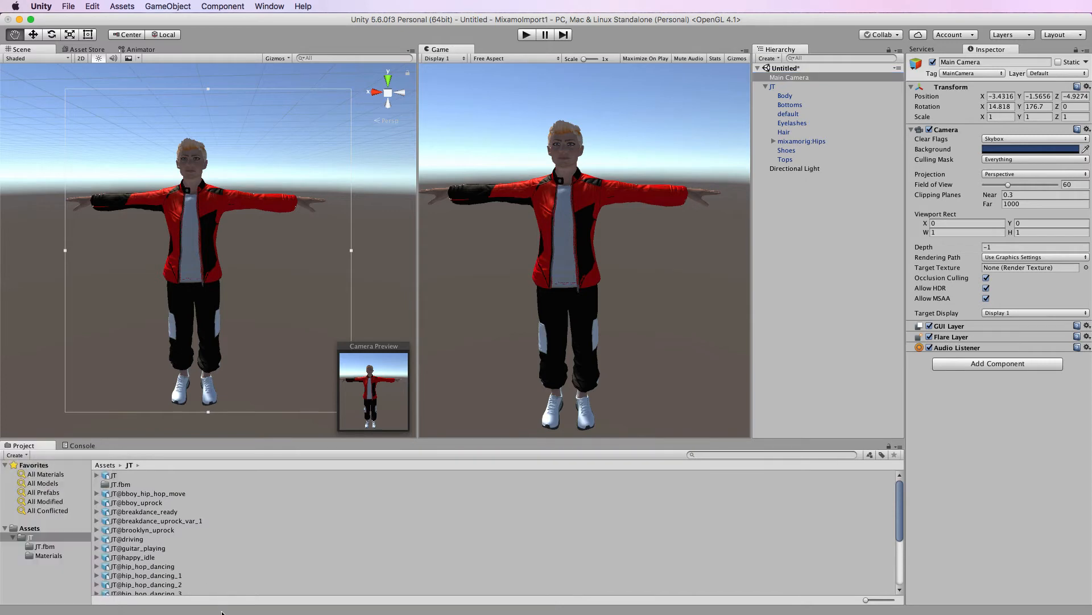
{"action": "left_click_drag", "start_coordinate": [222, 613], "coordinate": [222, 584]}
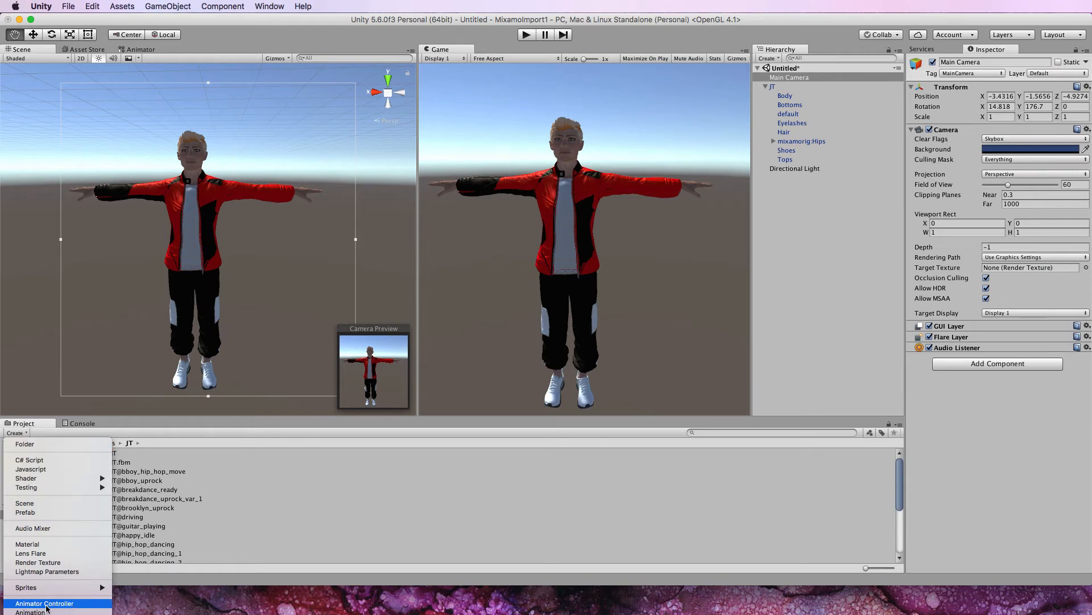
{"action": "left_click", "coordinate": [66, 604]}
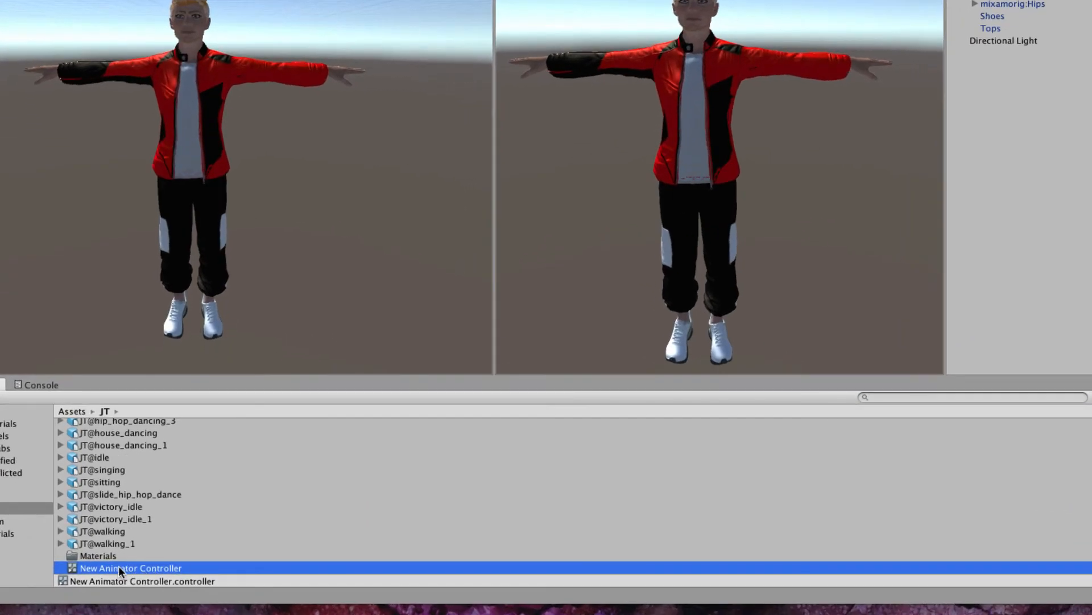
{"action": "left_click", "coordinate": [118, 565]}
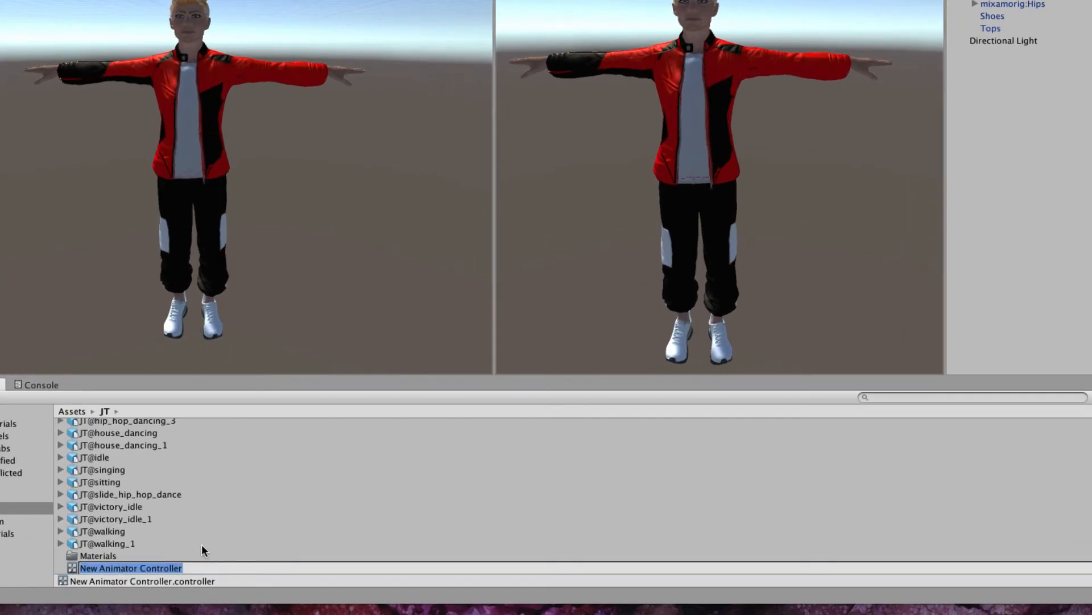
{"action": "type", "text": "JTCp"}
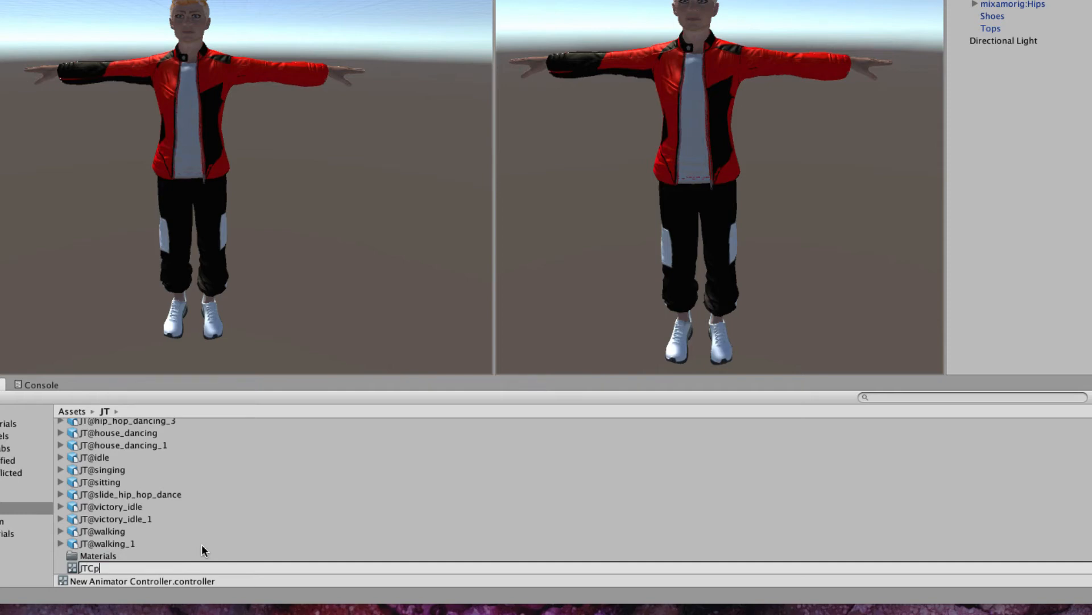
{"action": "key", "text": "BackSpace"}
{"action": "type", "text": "ontroller"}
{"action": "key", "text": "Return"}
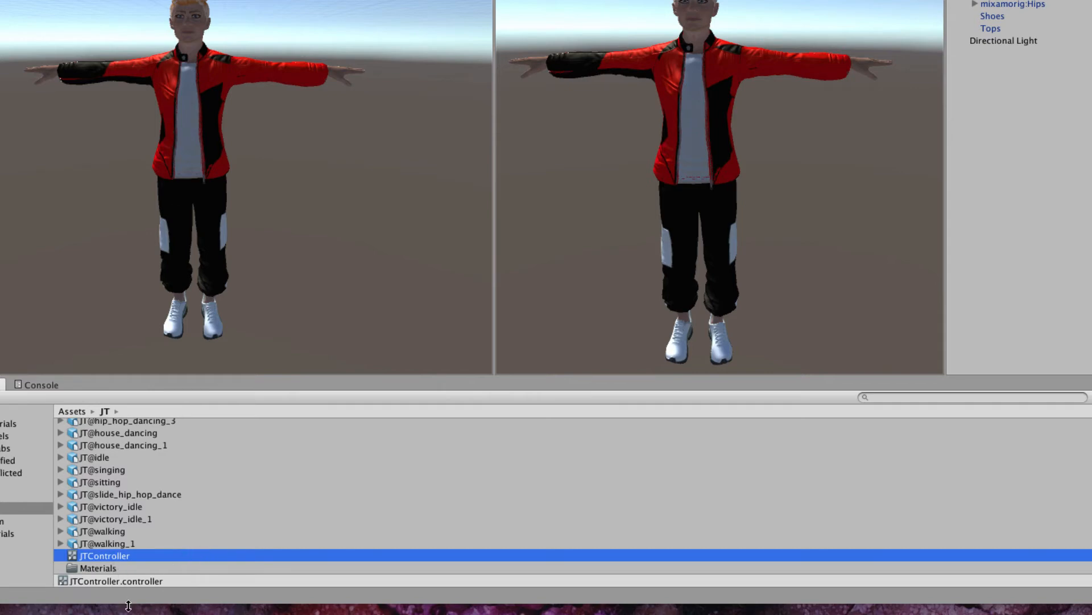
{"action": "left_click_drag", "start_coordinate": [128, 605], "coordinate": [102, 610]}
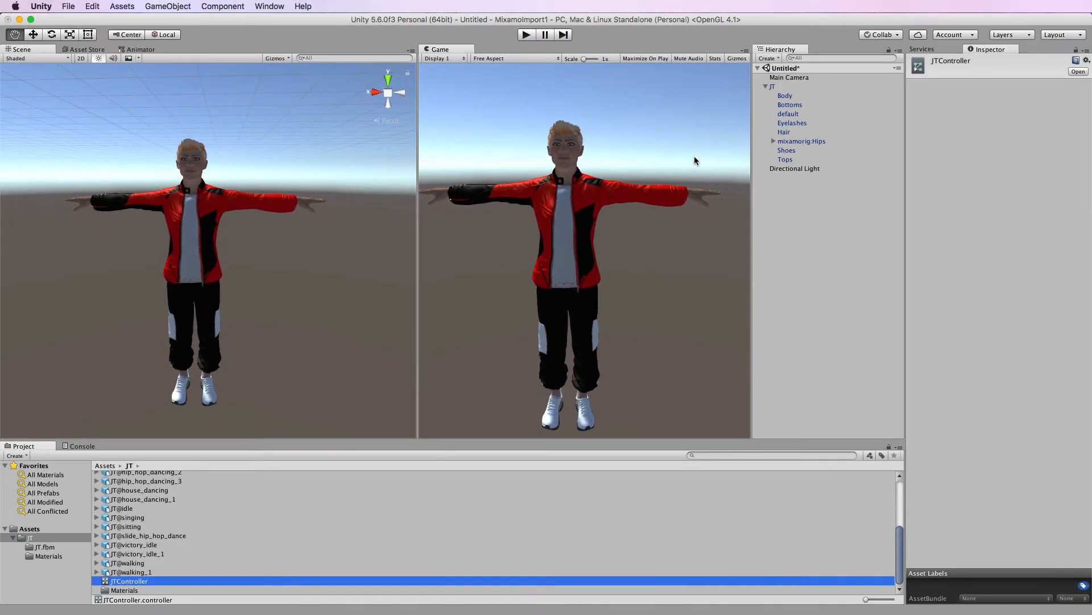
Step: Assign JTController as the controller of JT's Animator component and open its animator graph
{"action": "left_click", "coordinate": [774, 87]}
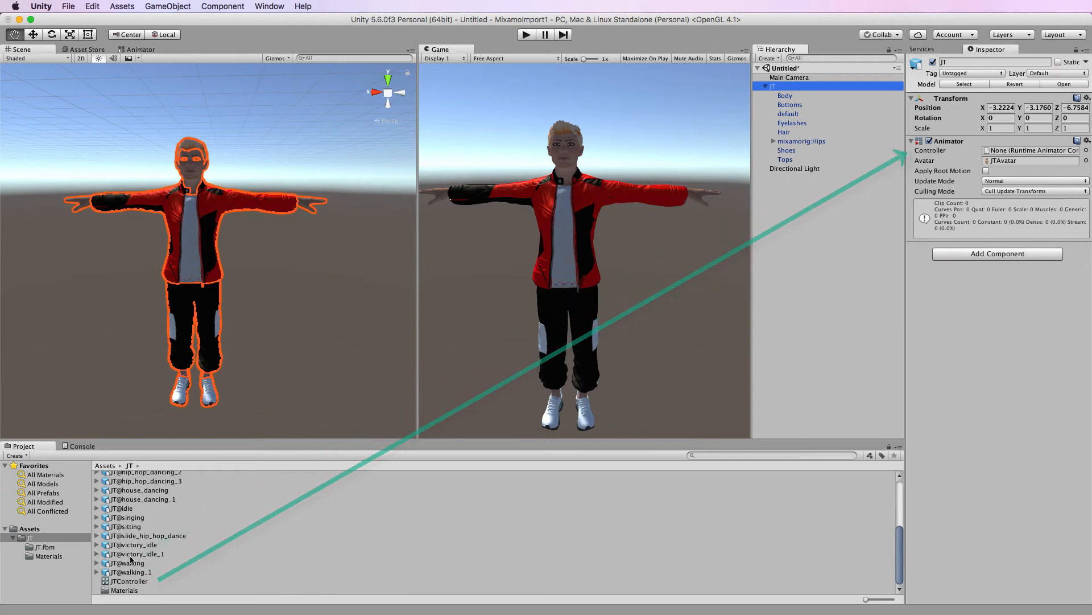
{"action": "left_click_drag", "start_coordinate": [137, 580], "coordinate": [1012, 152]}
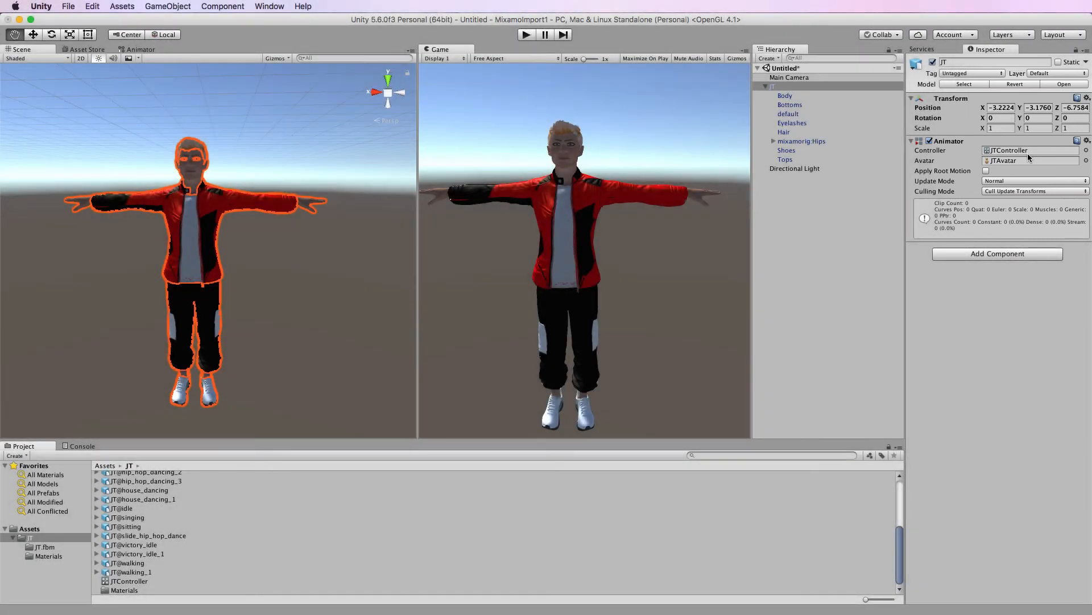
{"action": "double_click", "coordinate": [1026, 152]}
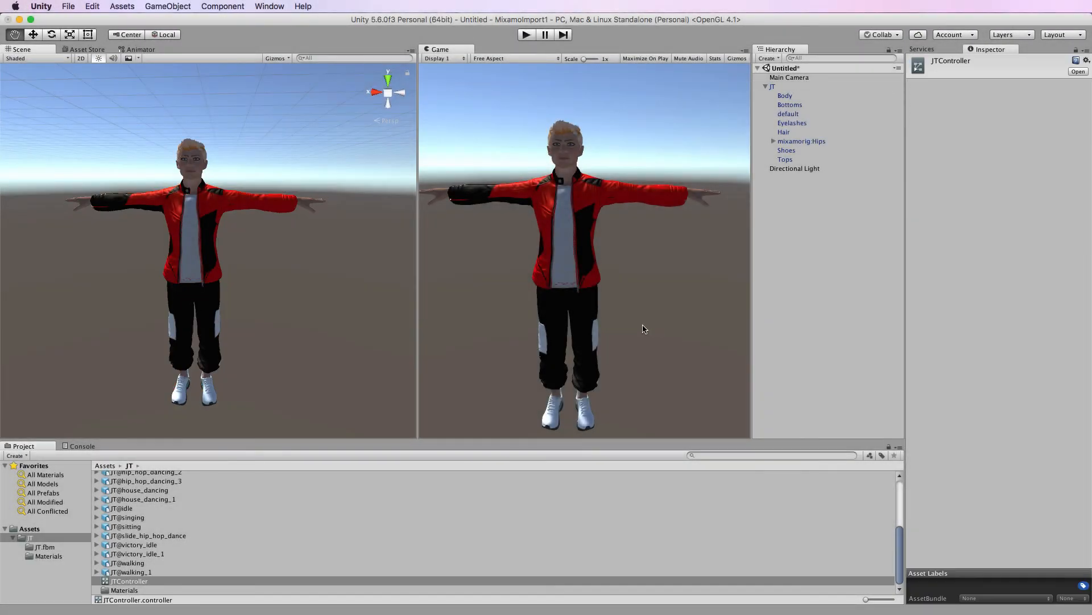
{"action": "double_click", "coordinate": [129, 581]}
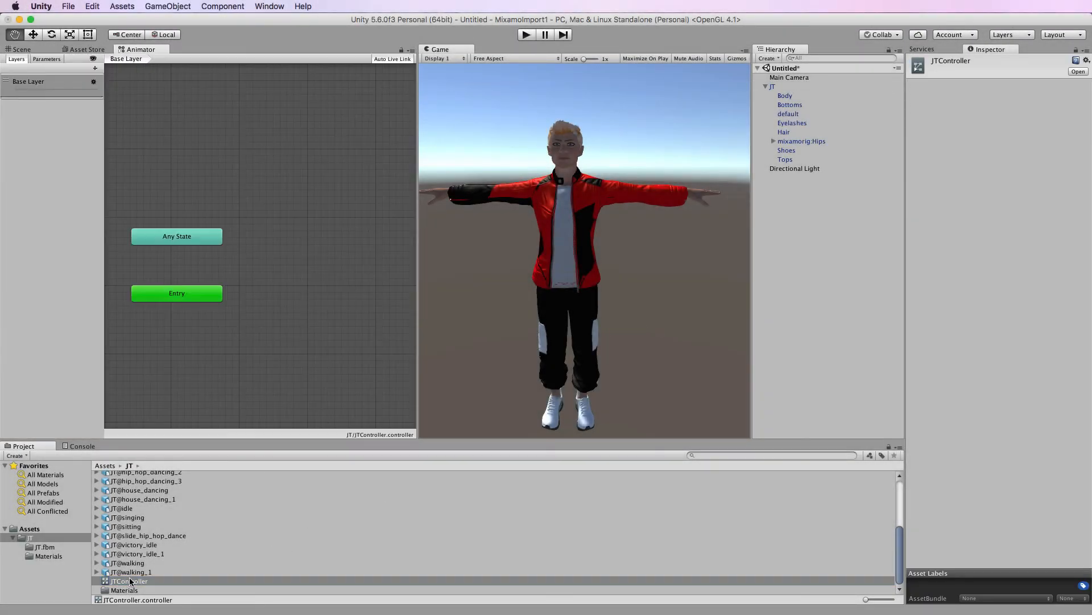
Step: Open JTController from JT's Animator component and compare the scene view with the animator graph
{"action": "left_click", "coordinate": [776, 87]}
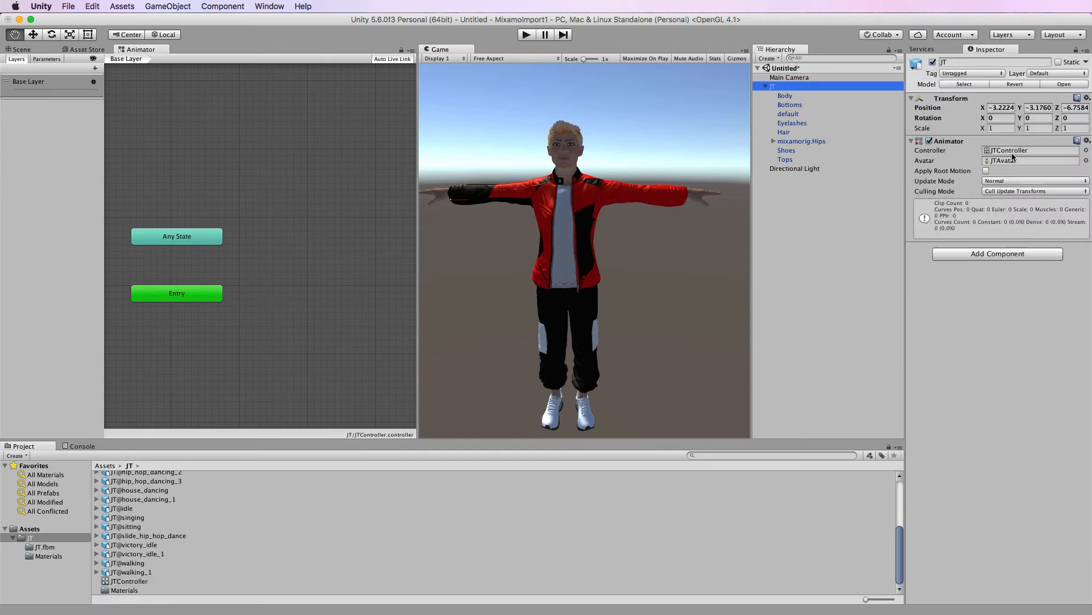
{"action": "double_click", "coordinate": [1012, 151]}
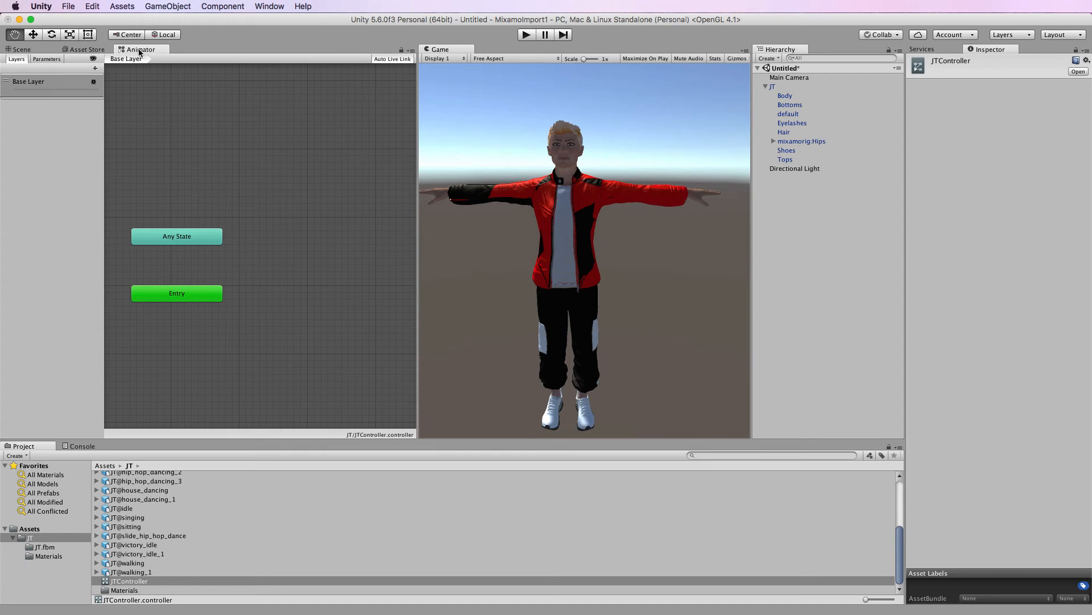
{"action": "left_click", "coordinate": [22, 50]}
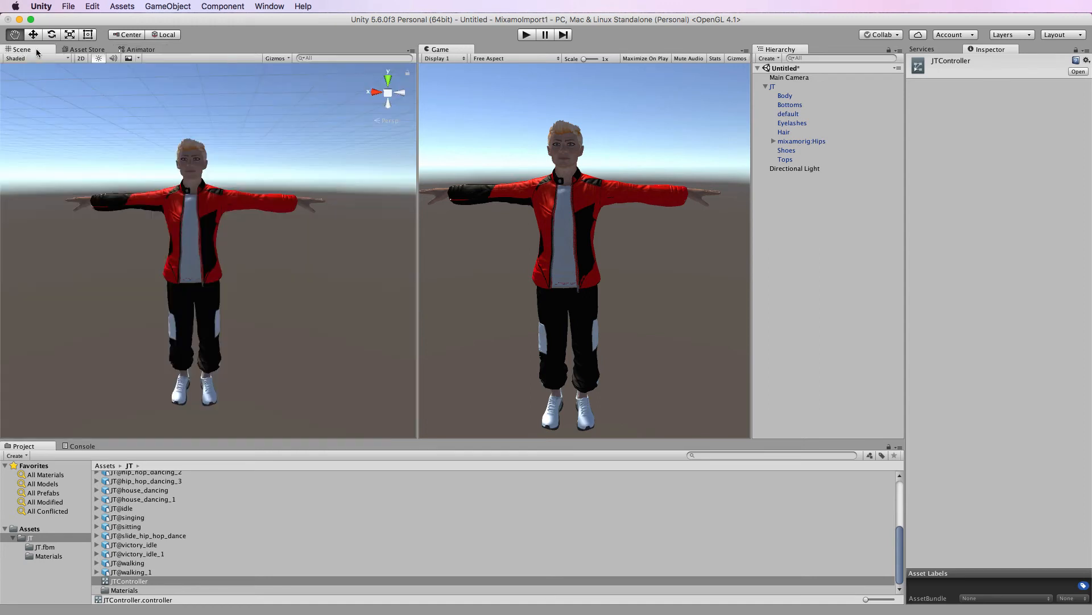
{"action": "left_click", "coordinate": [137, 55]}
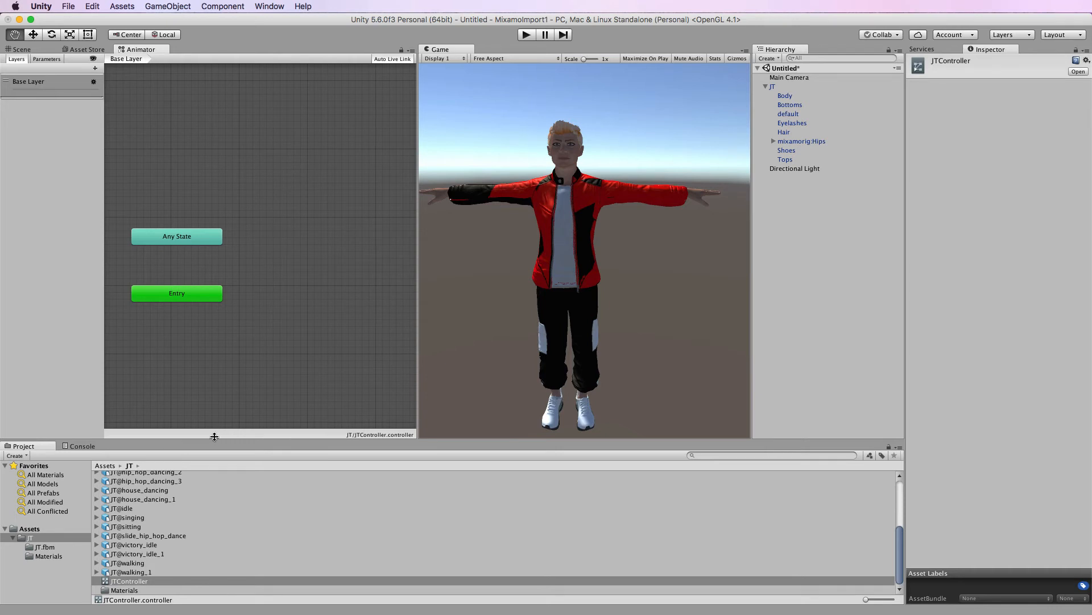
Step: Add the JT@singing animation as a state in the base layer of JTController
{"action": "scroll", "coordinate": [180, 522], "scroll_direction": "up", "scroll_amount": 2}
{"action": "scroll", "coordinate": [180, 522], "scroll_direction": "down", "scroll_amount": 2}
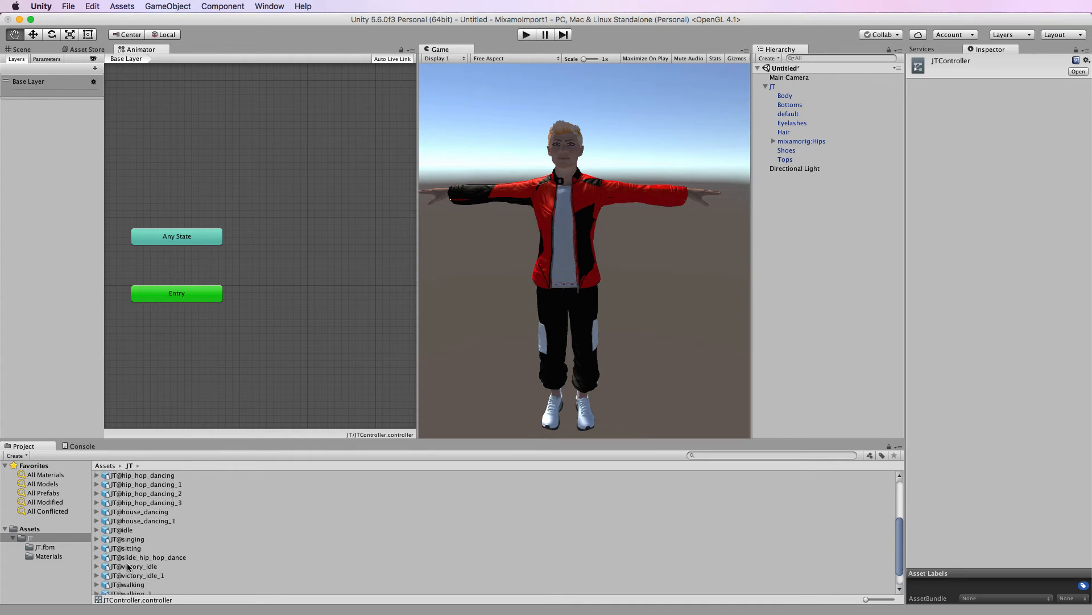
{"action": "left_click", "coordinate": [126, 541]}
{"action": "left_click_drag", "start_coordinate": [126, 541], "coordinate": [301, 252]}
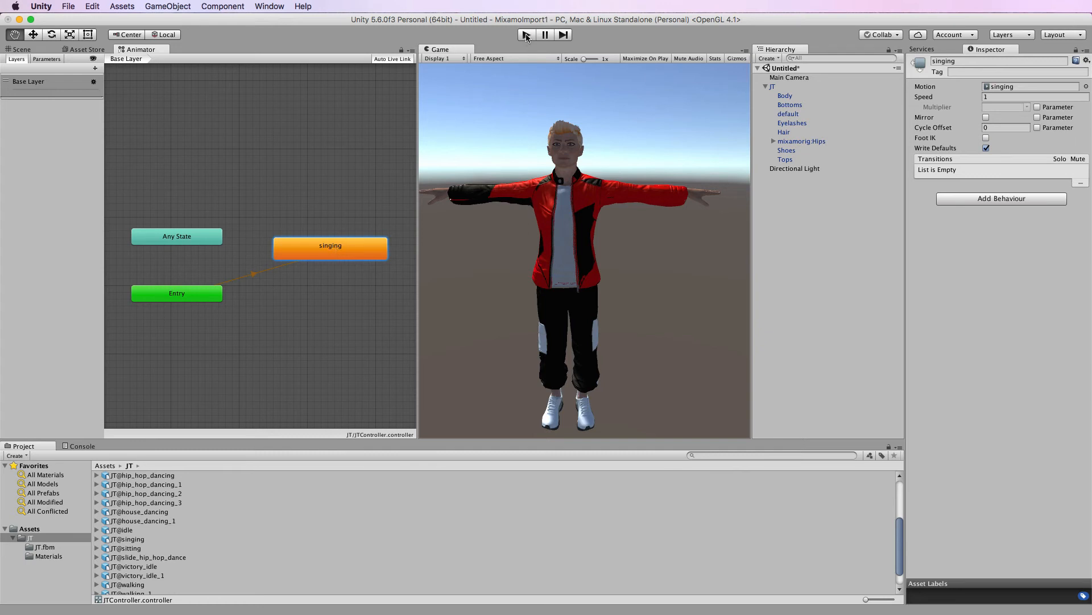
Step: Move the Main Camera away from the character to a Z position of about -2.02 and play the scene
{"action": "left_click", "coordinate": [791, 77]}
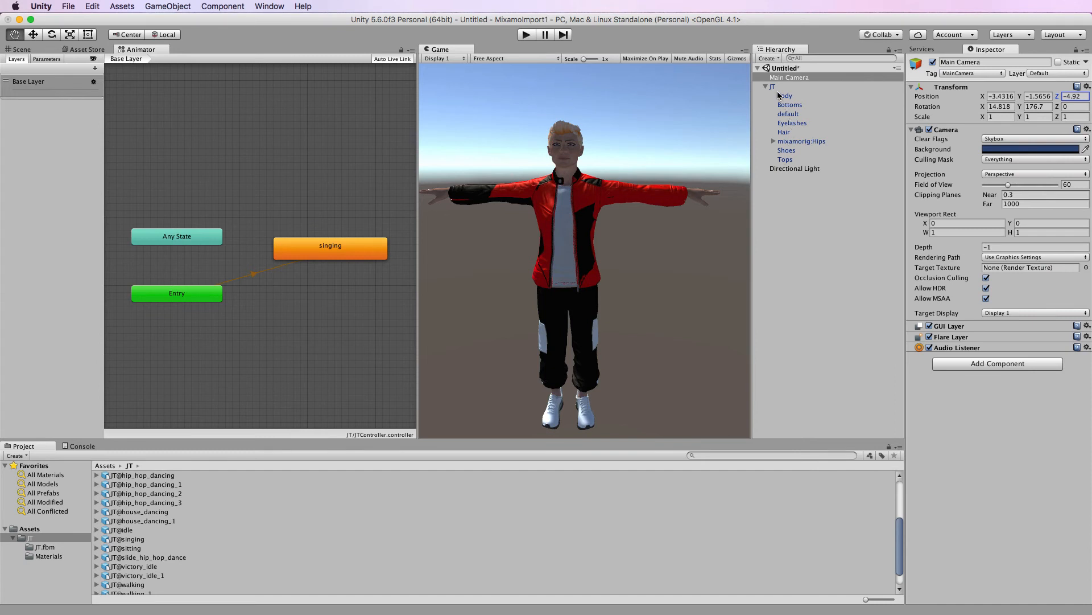
{"action": "left_click_drag", "start_coordinate": [1058, 98], "coordinate": [1085, 100]}
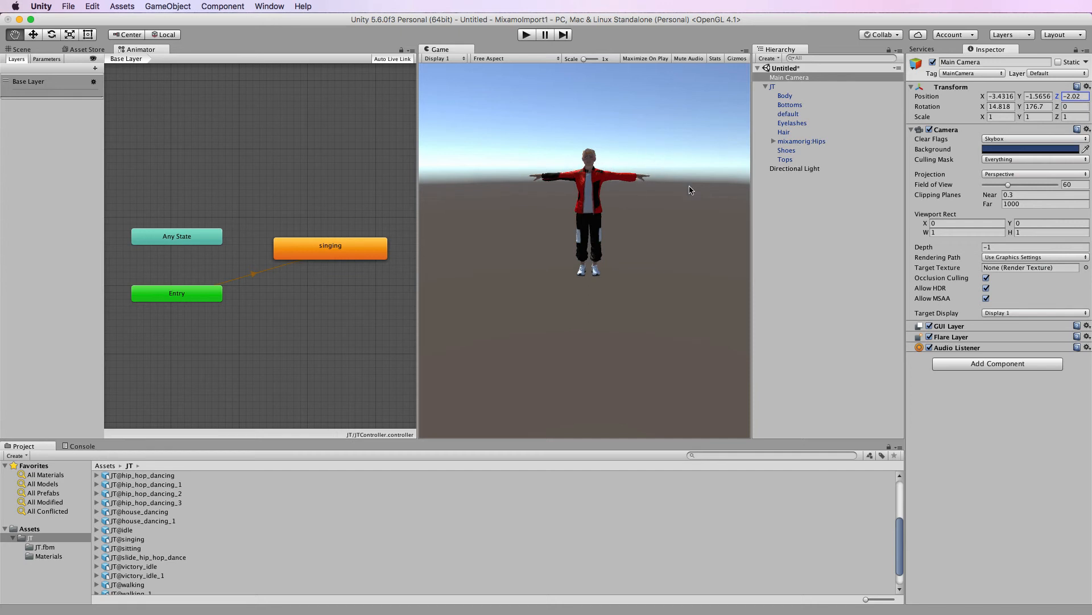
{"action": "left_click", "coordinate": [528, 35]}
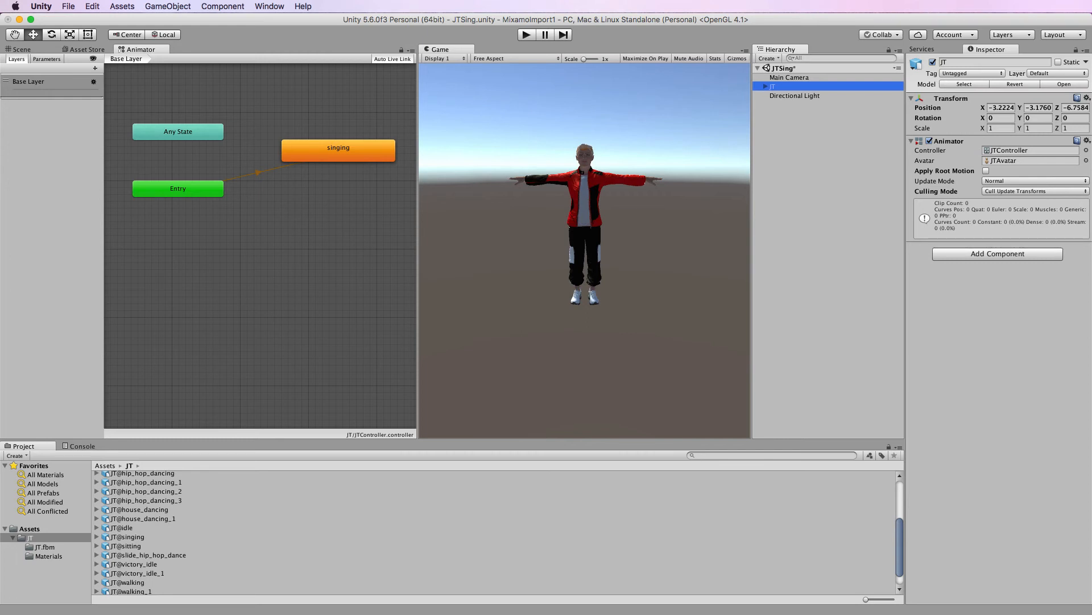
Step: Set the singing state's speed to 5 and run the scene briefly to check the animation
{"action": "left_click", "coordinate": [365, 154]}
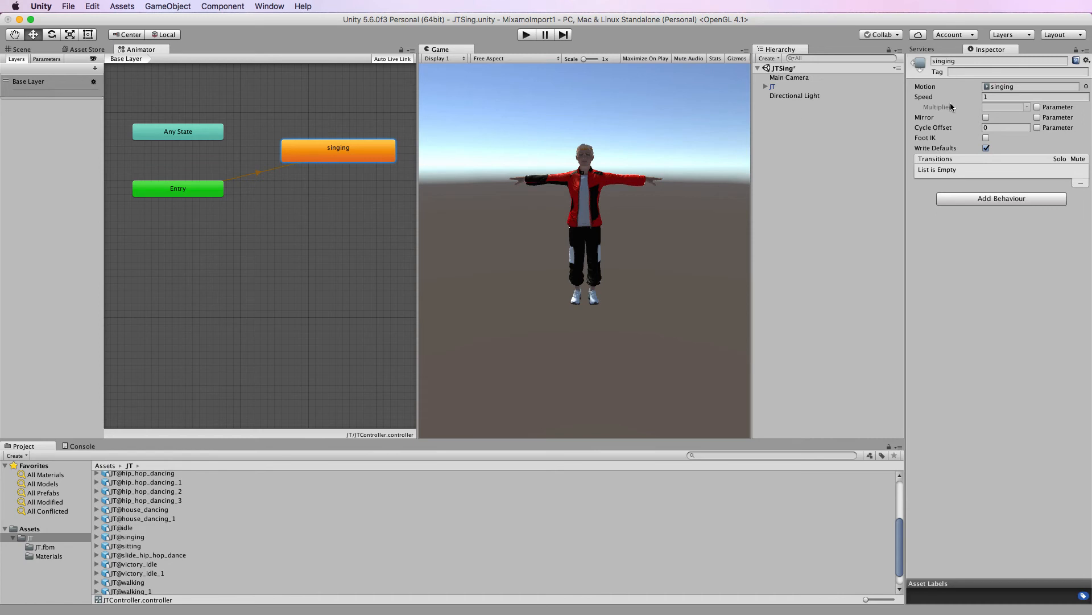
{"action": "left_click", "coordinate": [993, 97]}
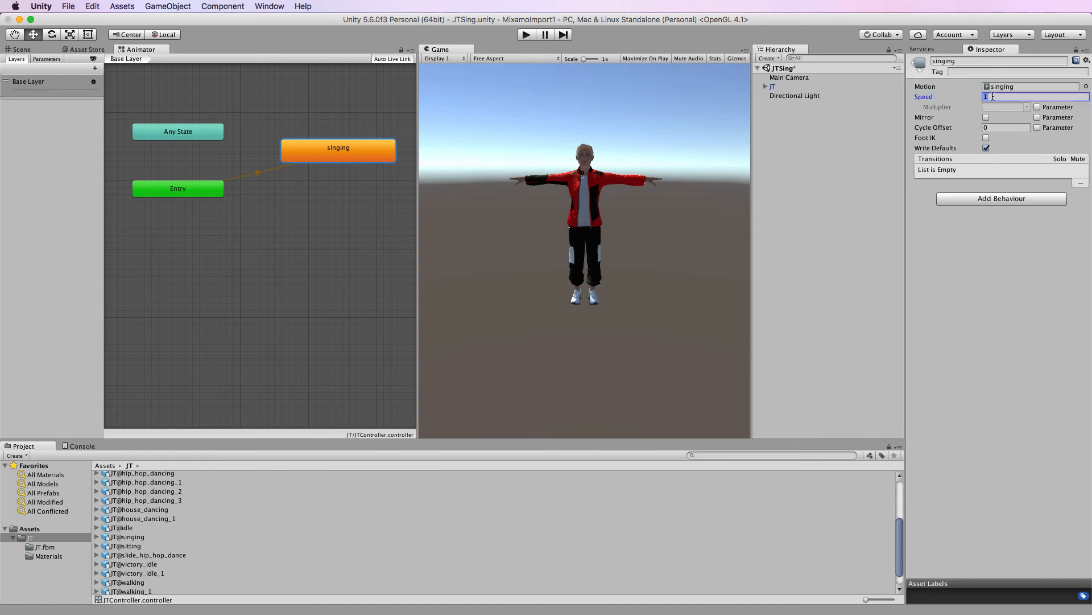
{"action": "type", "text": "5"}
{"action": "left_click", "coordinate": [535, 37]}
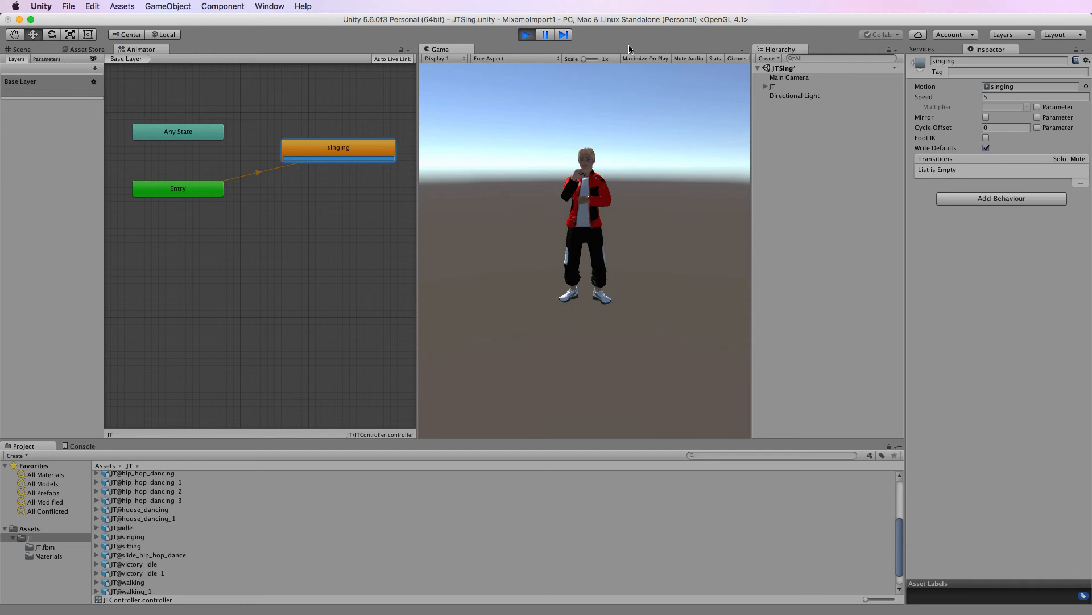
{"action": "left_click", "coordinate": [527, 35]}
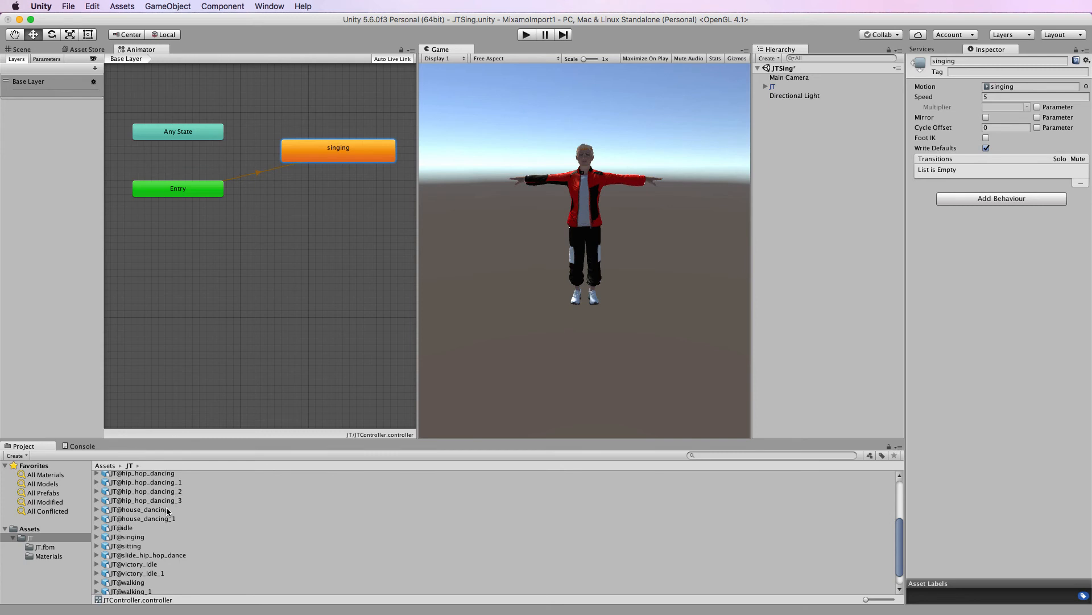
Step: Add the JT@house_dancing animation as a state with a transition from singing, and run the scene to test the sequence
{"action": "left_click_drag", "start_coordinate": [126, 510], "coordinate": [292, 223]}
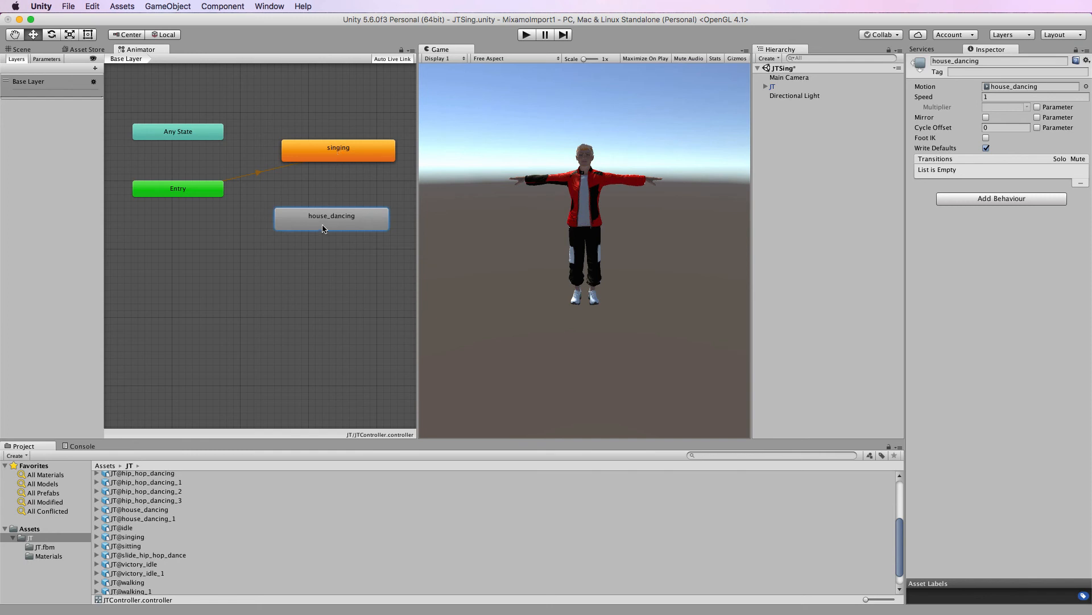
{"action": "right_click", "coordinate": [339, 157]}
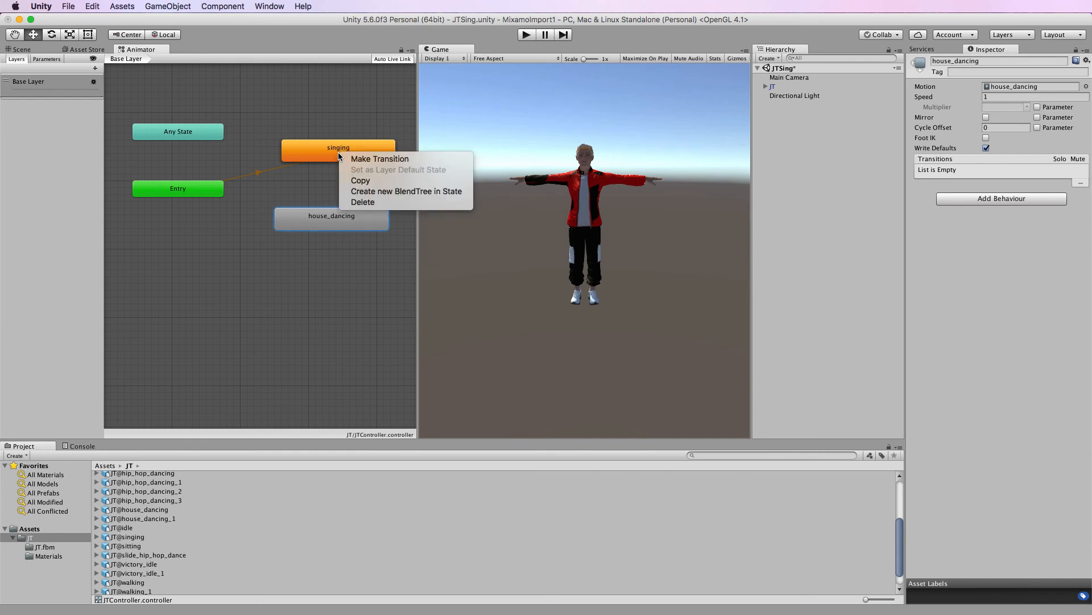
{"action": "left_click", "coordinate": [401, 160]}
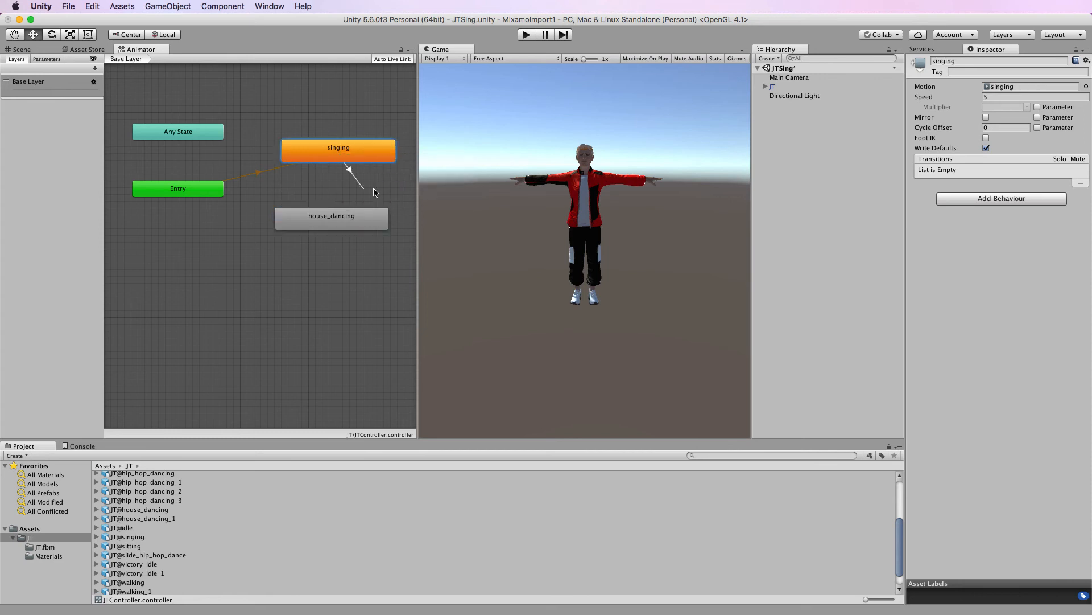
{"action": "left_click", "coordinate": [342, 220]}
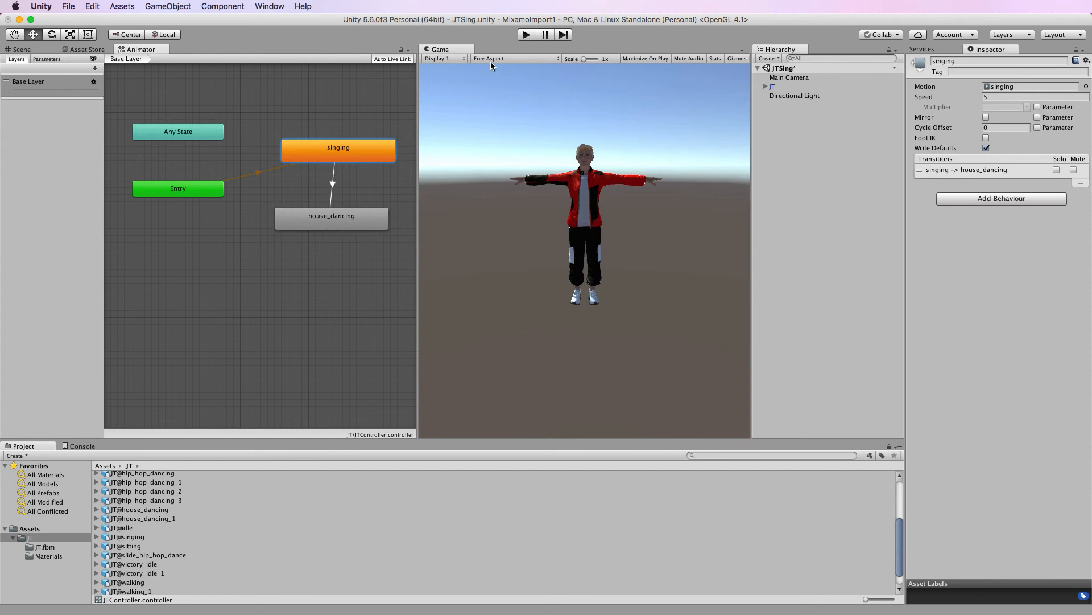
{"action": "left_click", "coordinate": [526, 34]}
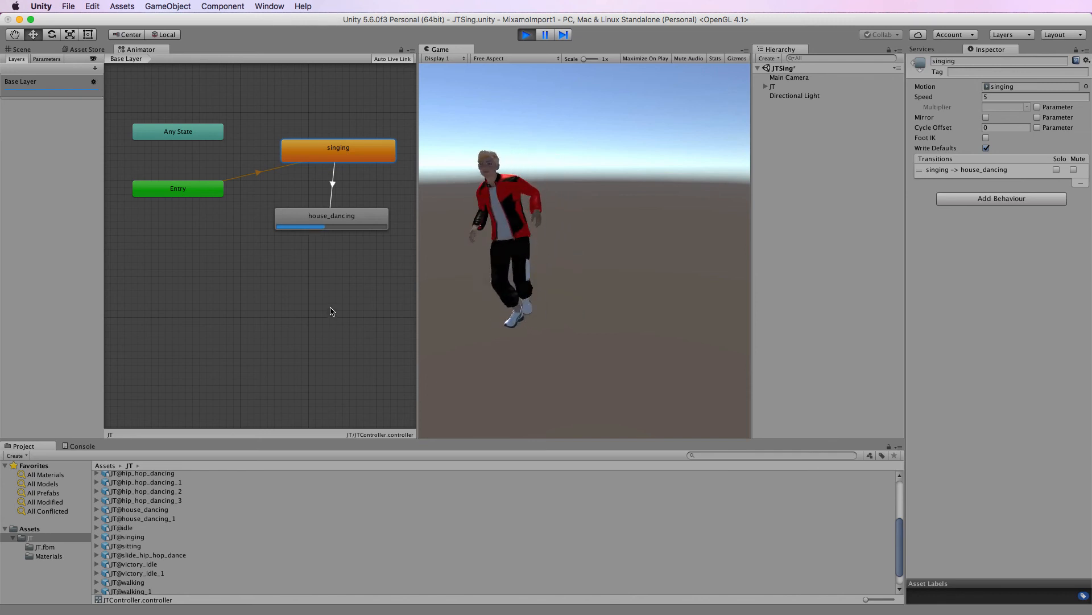
{"action": "left_click", "coordinate": [527, 35]}
Step: Set the house_dancing state's speed to 5 and run the scene briefly to check the animation sequence
{"action": "left_click", "coordinate": [386, 218]}
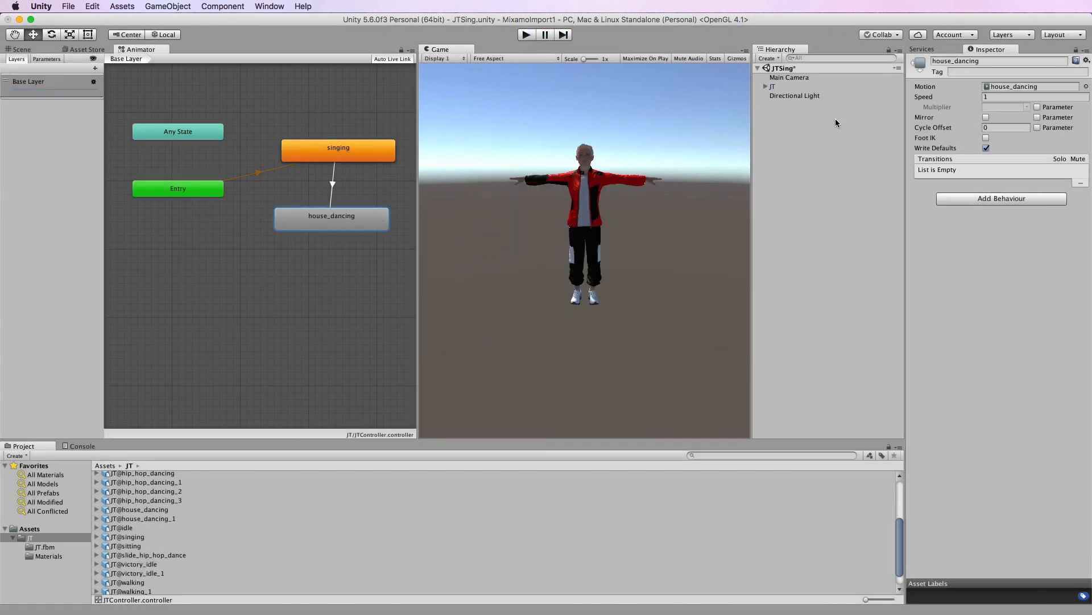
{"action": "left_click", "coordinate": [994, 98]}
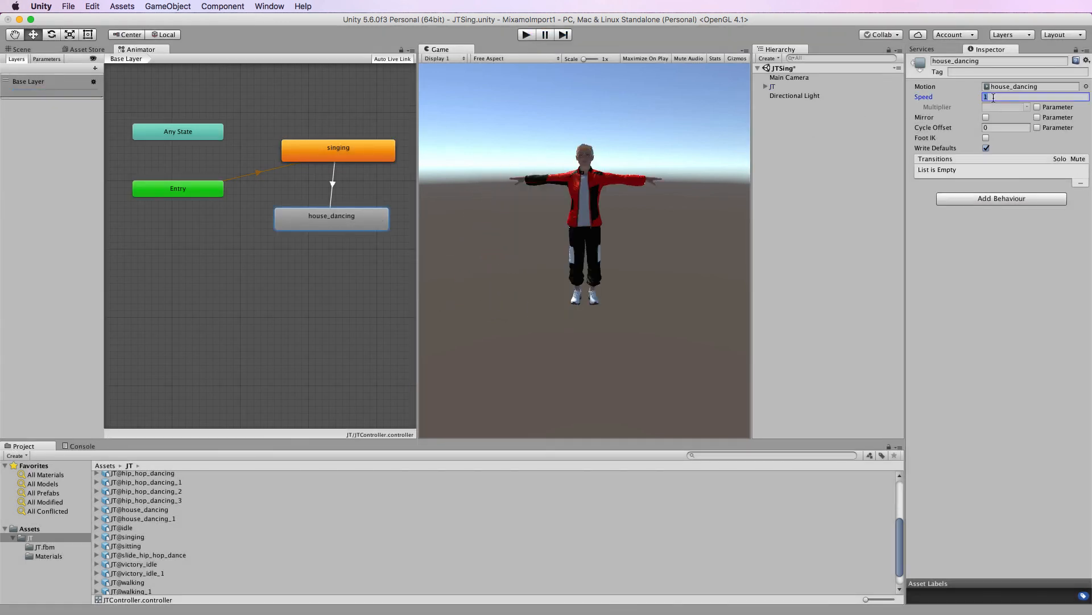
{"action": "type", "text": "5"}
{"action": "left_click", "coordinate": [528, 35]}
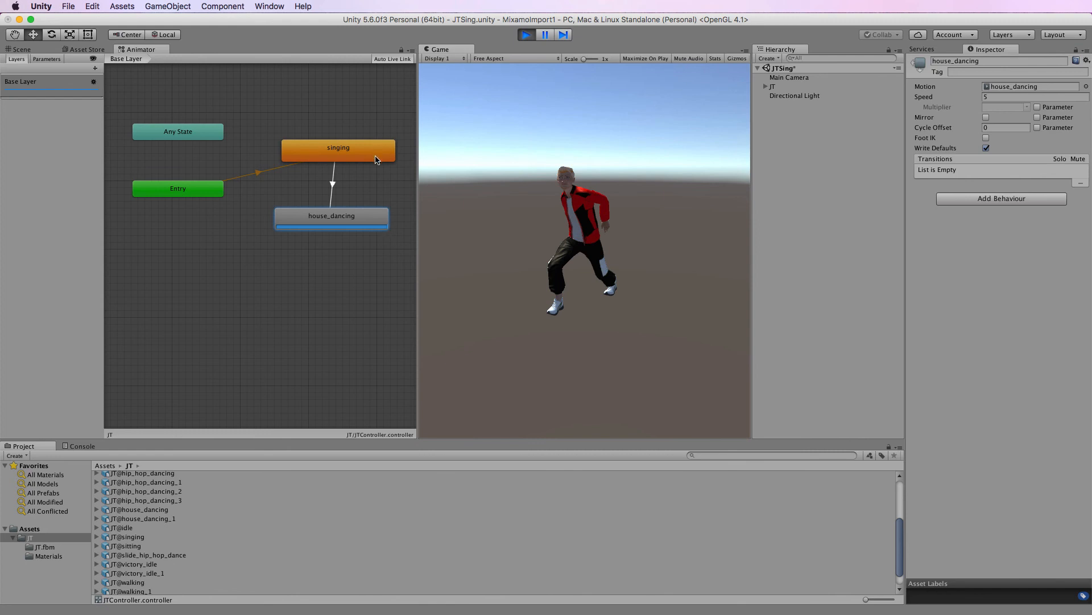
{"action": "right_click", "coordinate": [377, 216]}
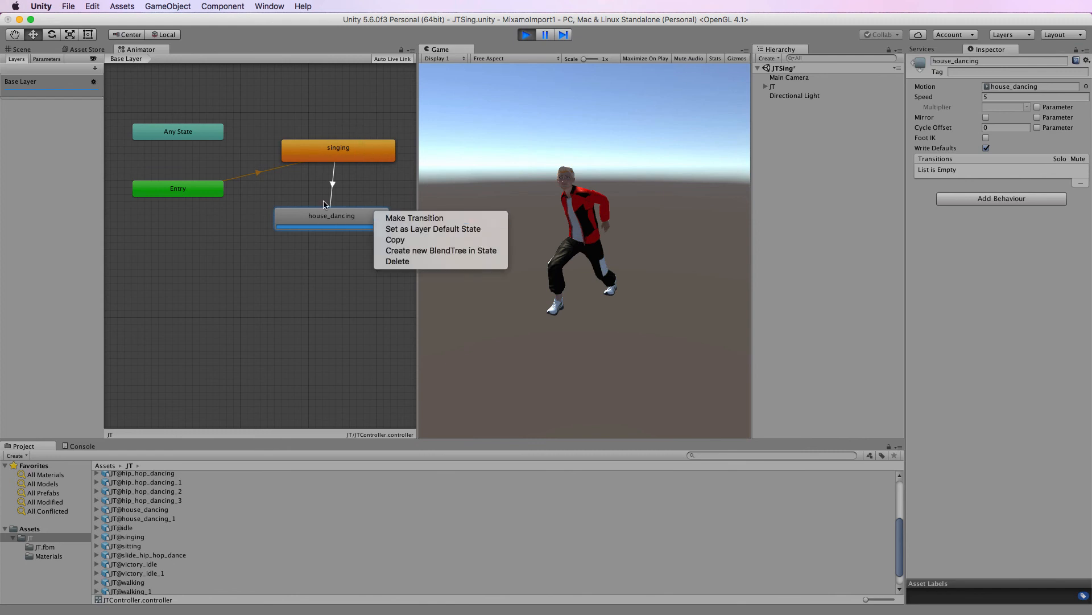
{"action": "left_click", "coordinate": [362, 194]}
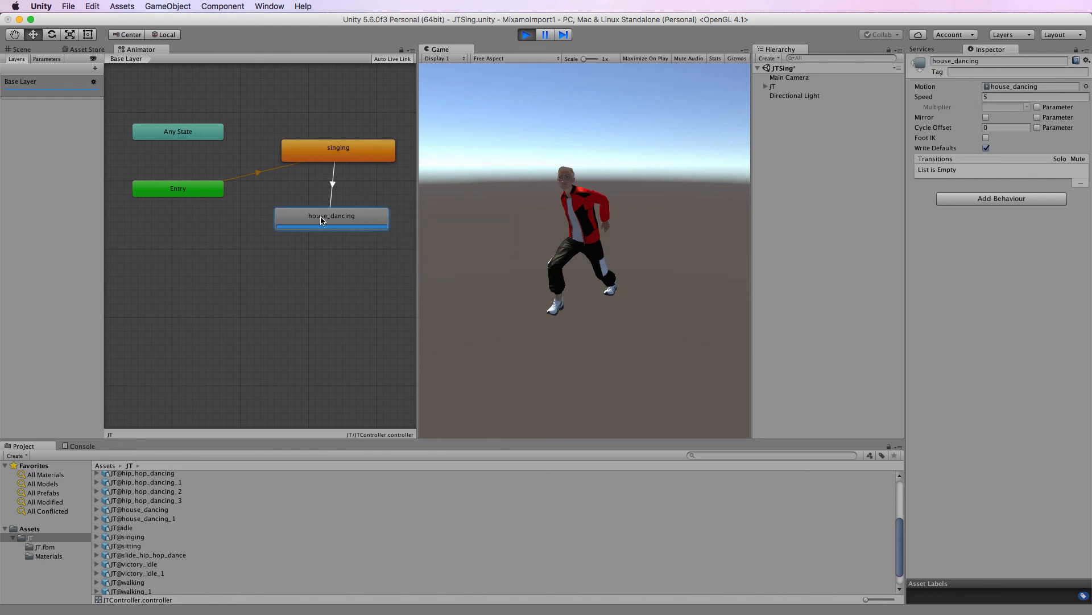
{"action": "left_click", "coordinate": [527, 36]}
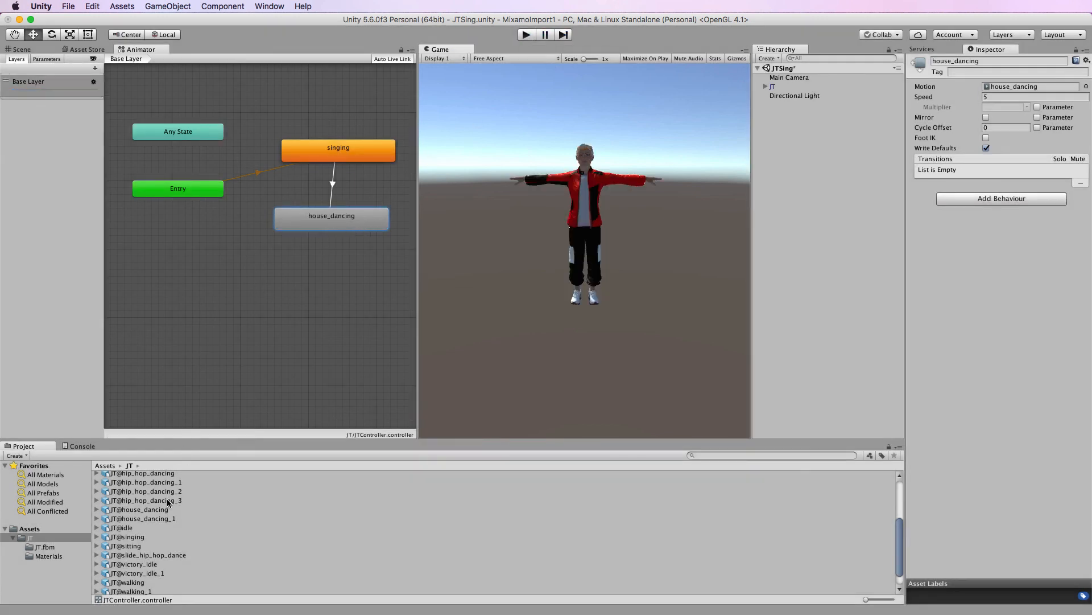
Step: Enable Loop Time for the JT@house_dancing animation clip, apply the import settings, and play the scene
{"action": "left_click", "coordinate": [155, 509]}
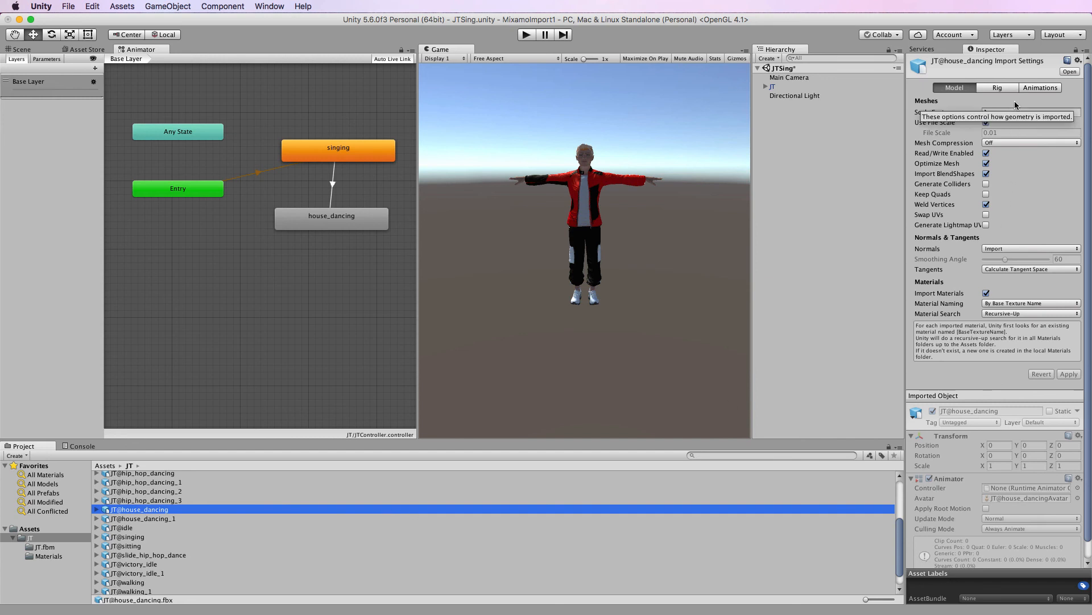
{"action": "left_click", "coordinate": [1044, 87]}
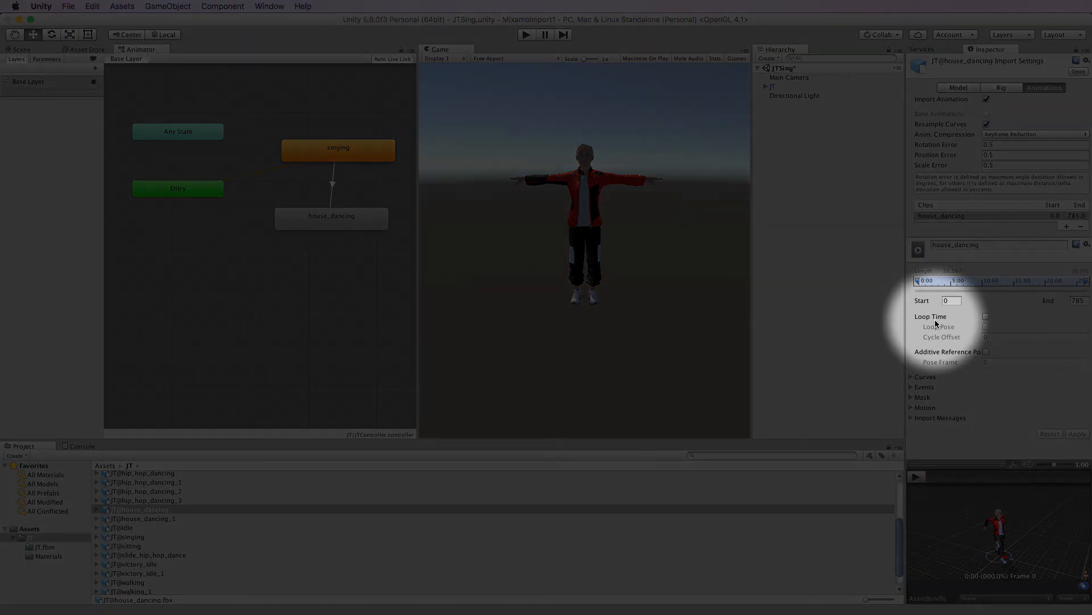
{"action": "left_click", "coordinate": [986, 317]}
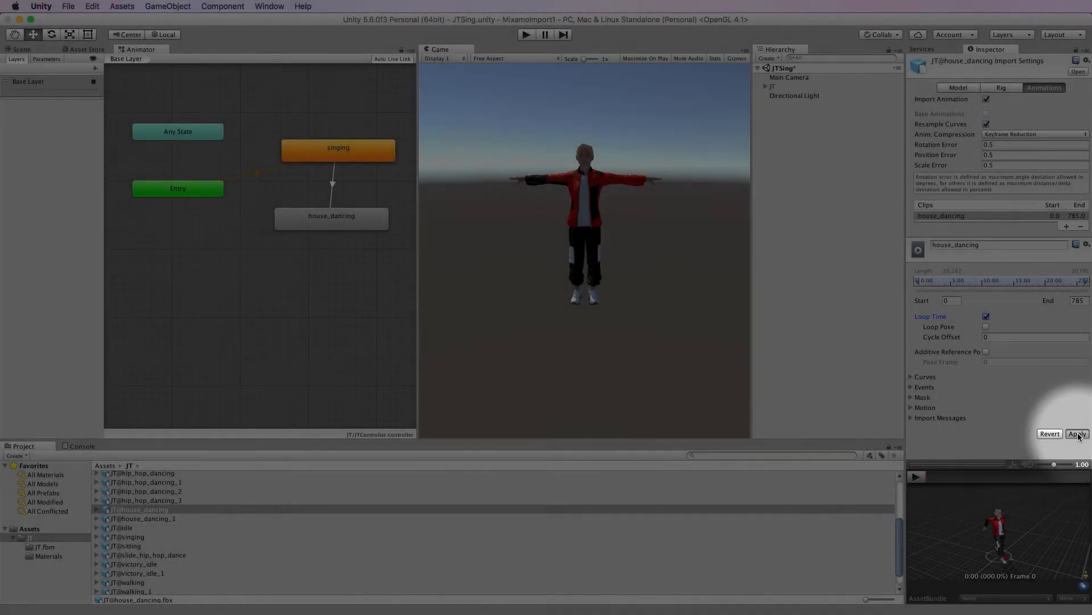
{"action": "left_click", "coordinate": [1077, 434]}
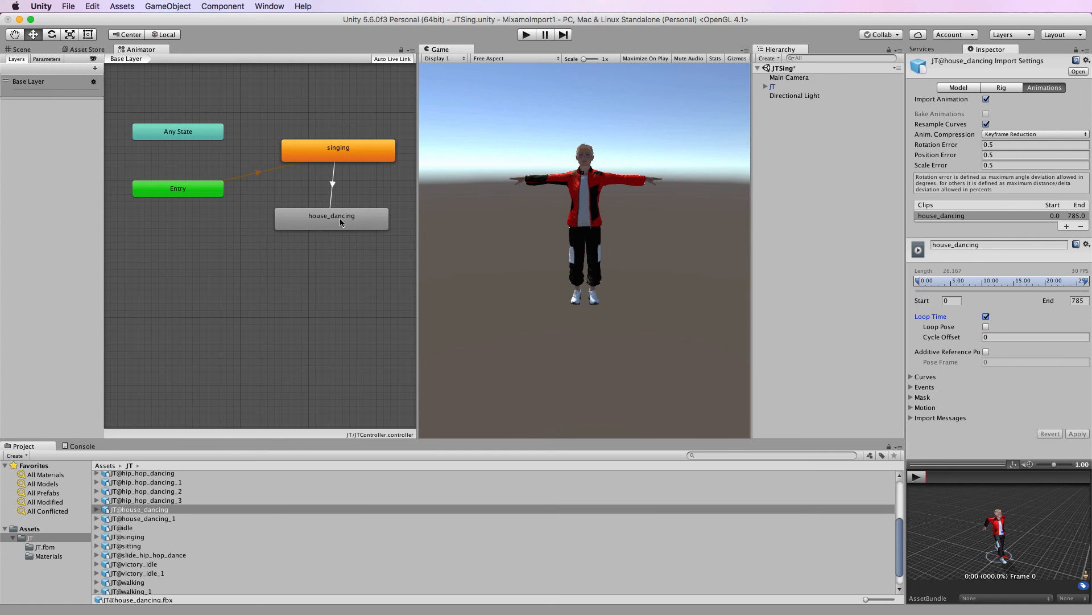
{"action": "left_click", "coordinate": [529, 37]}
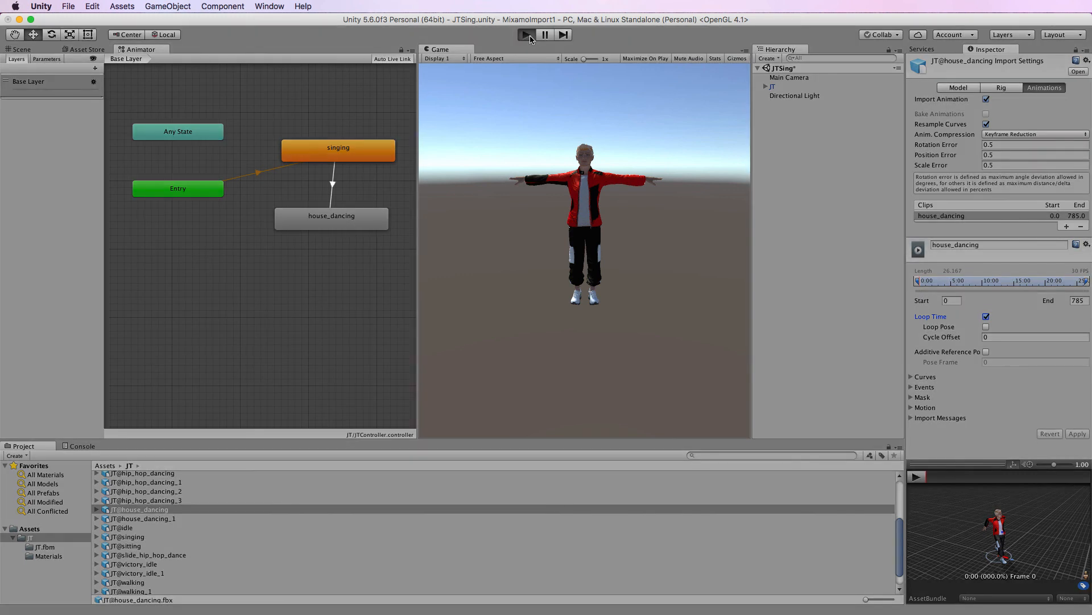